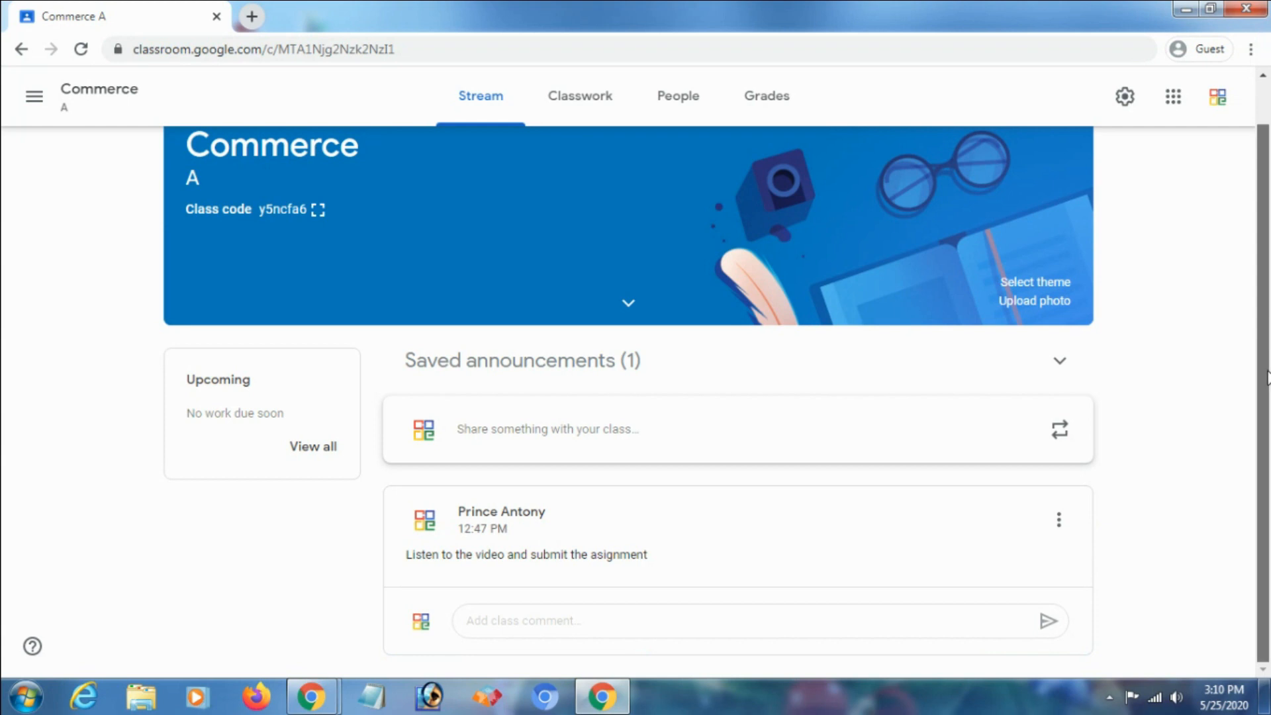
scroll(613, 570, down, 1)
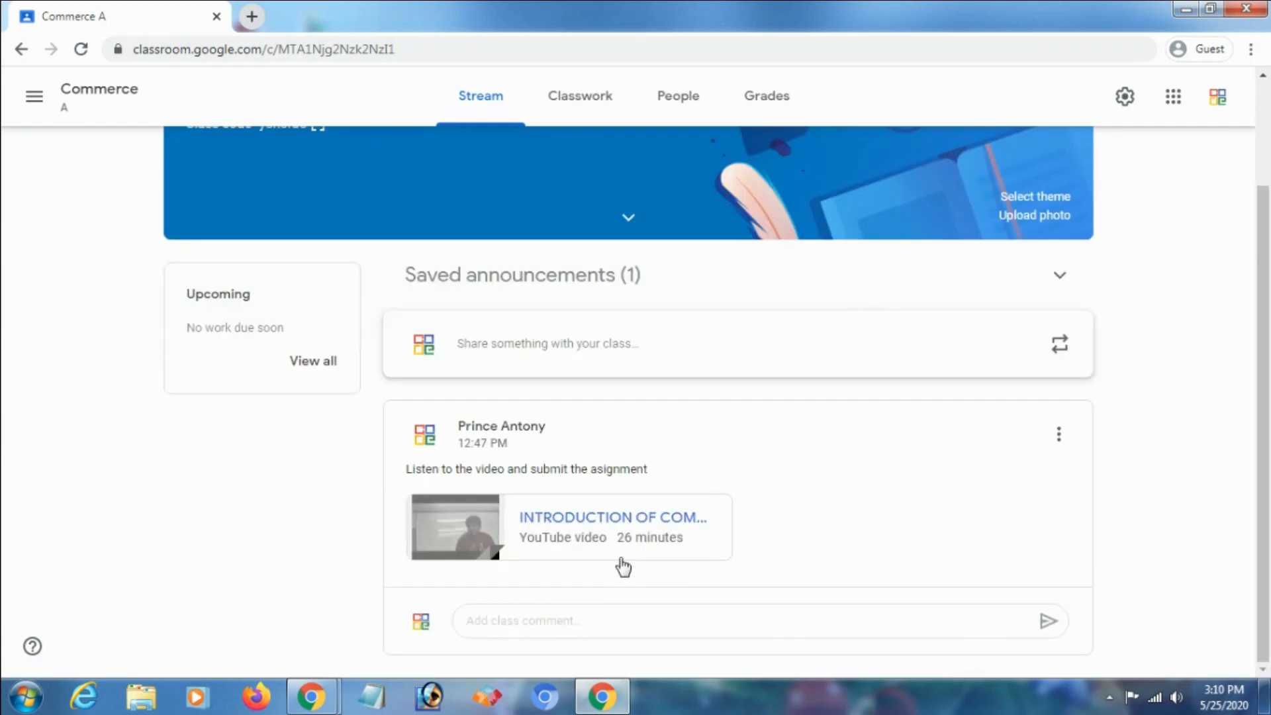
scroll(622, 561, up, 1)
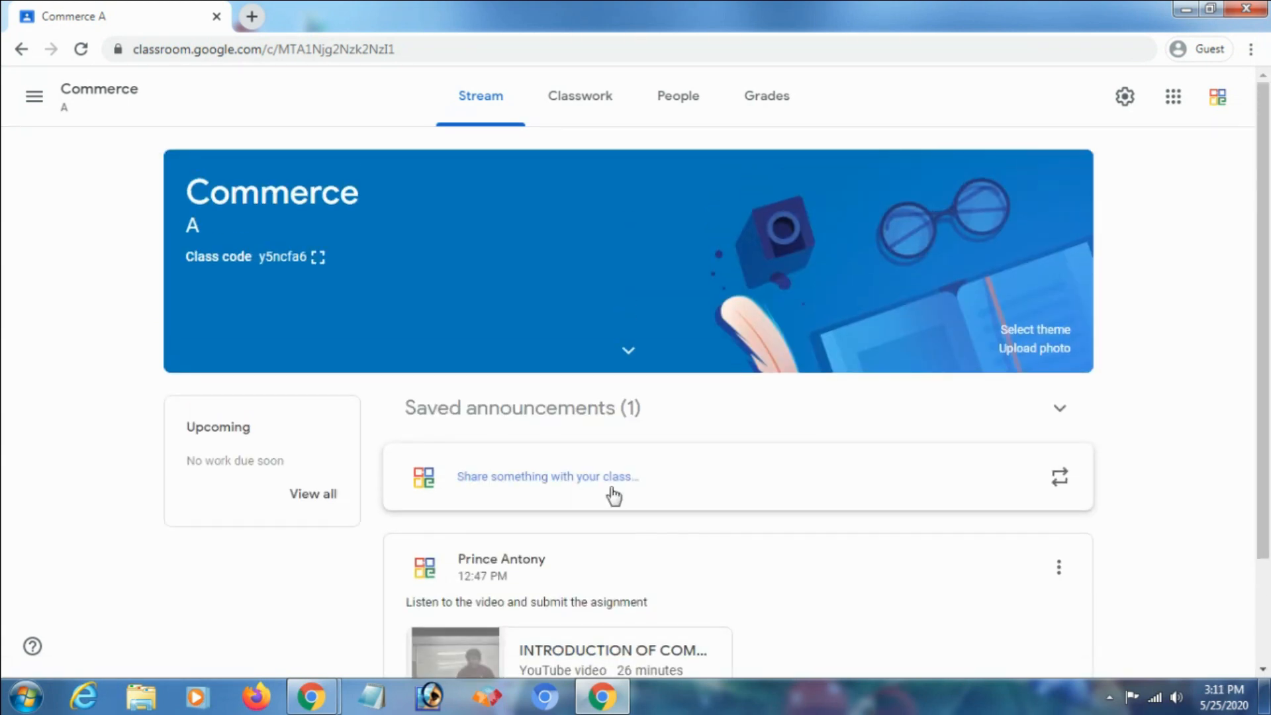
scroll(596, 425, down, 1)
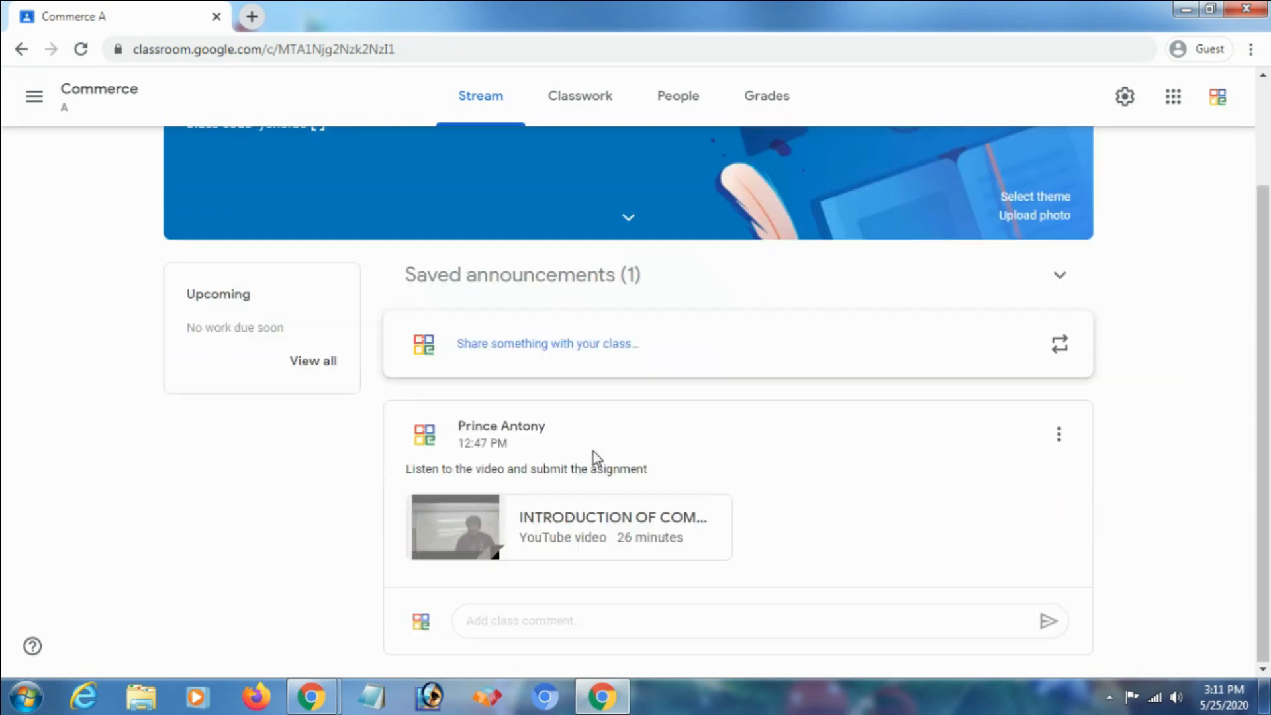
- Create a new classwork material in the Commerce class titled "Introduction of Commerce"
click(587, 108)
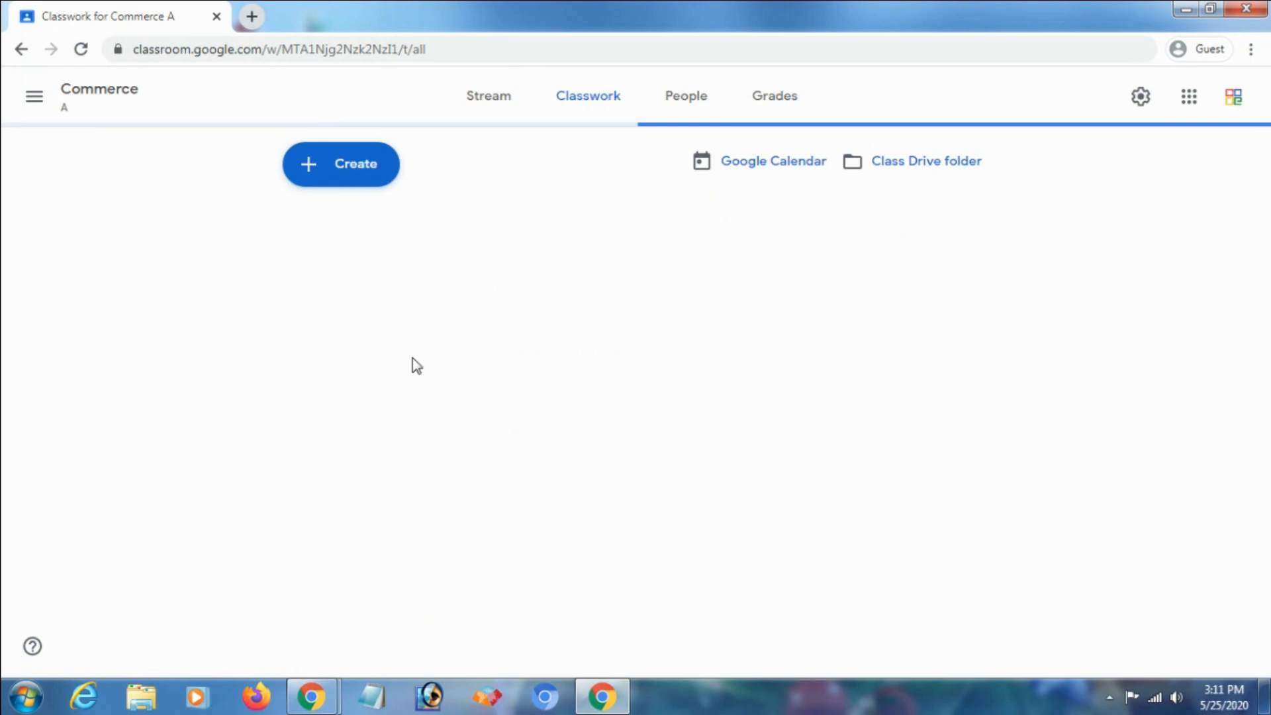
click(347, 172)
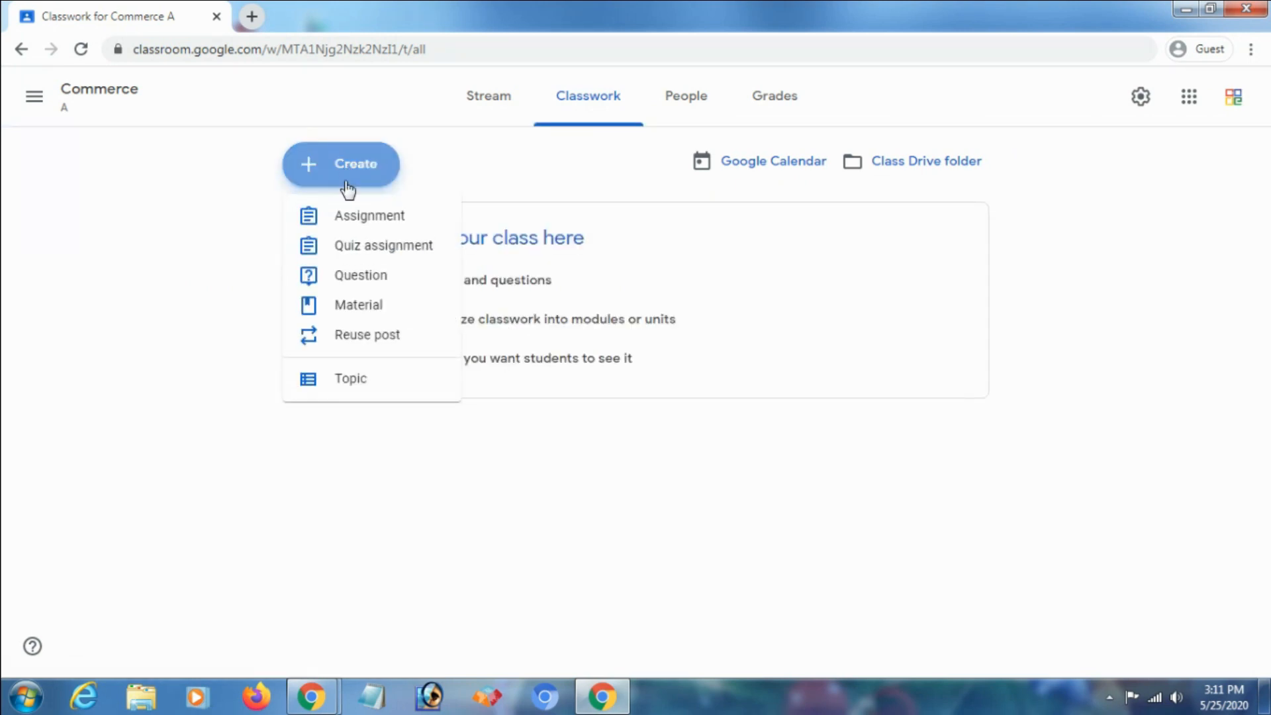
click(361, 311)
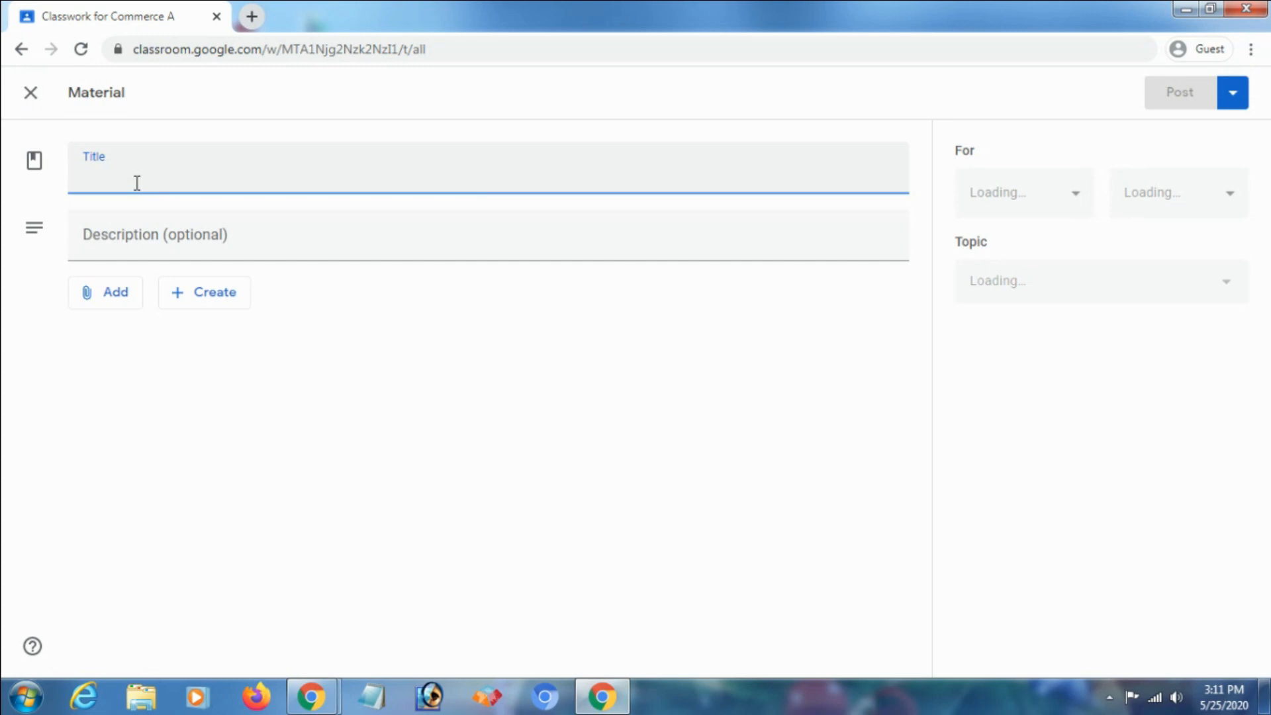
text(Introduction)
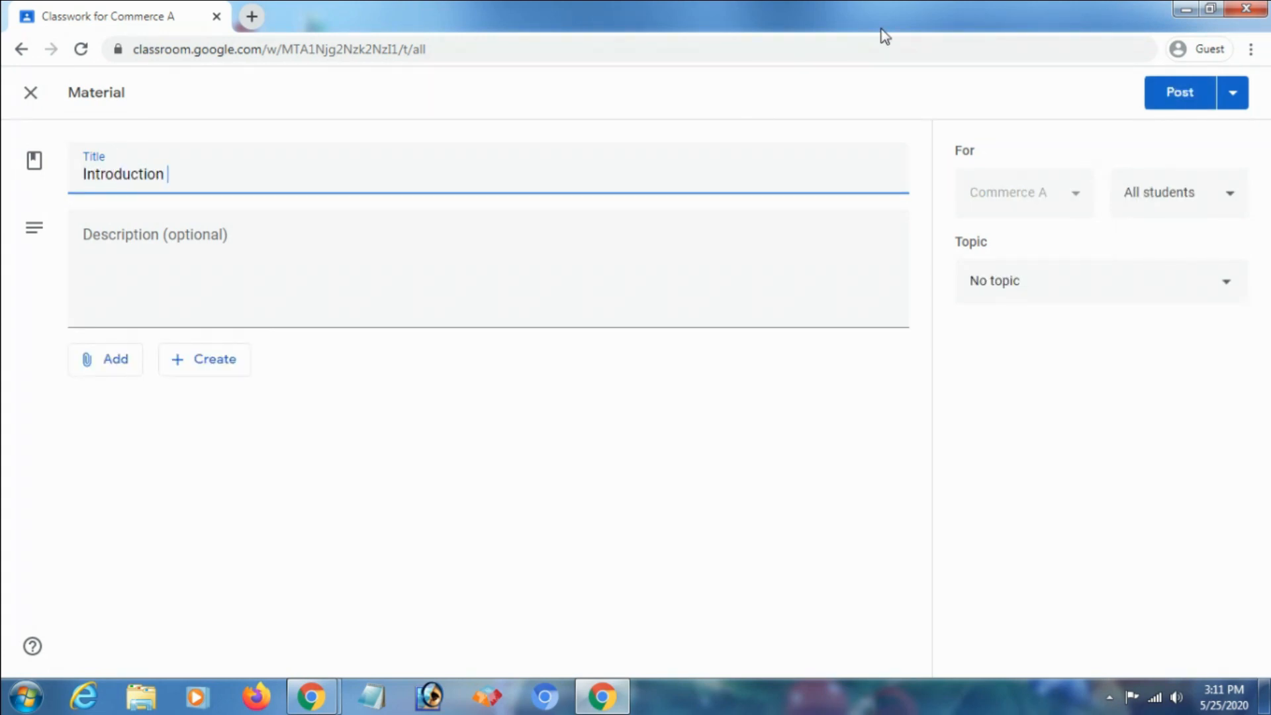
text( of Commerce)
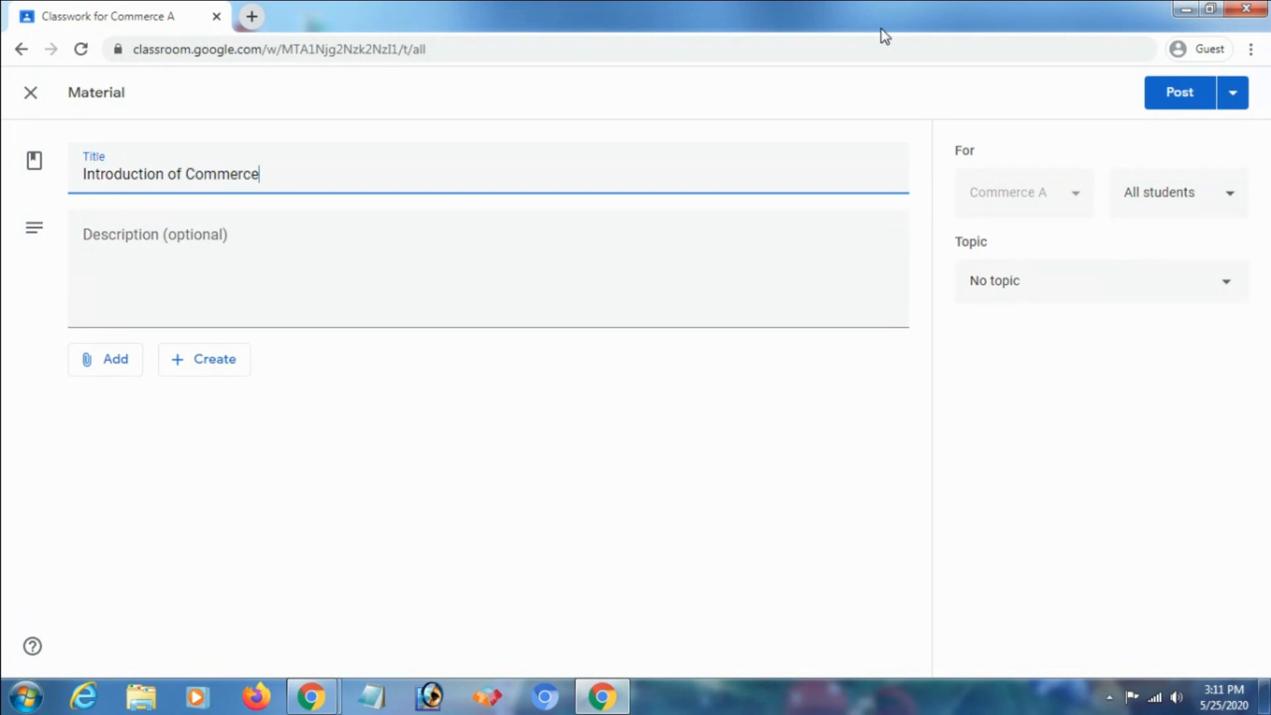
- Assign the material to a newly created topic named "Chapter 1 - Introduction"
click(311, 250)
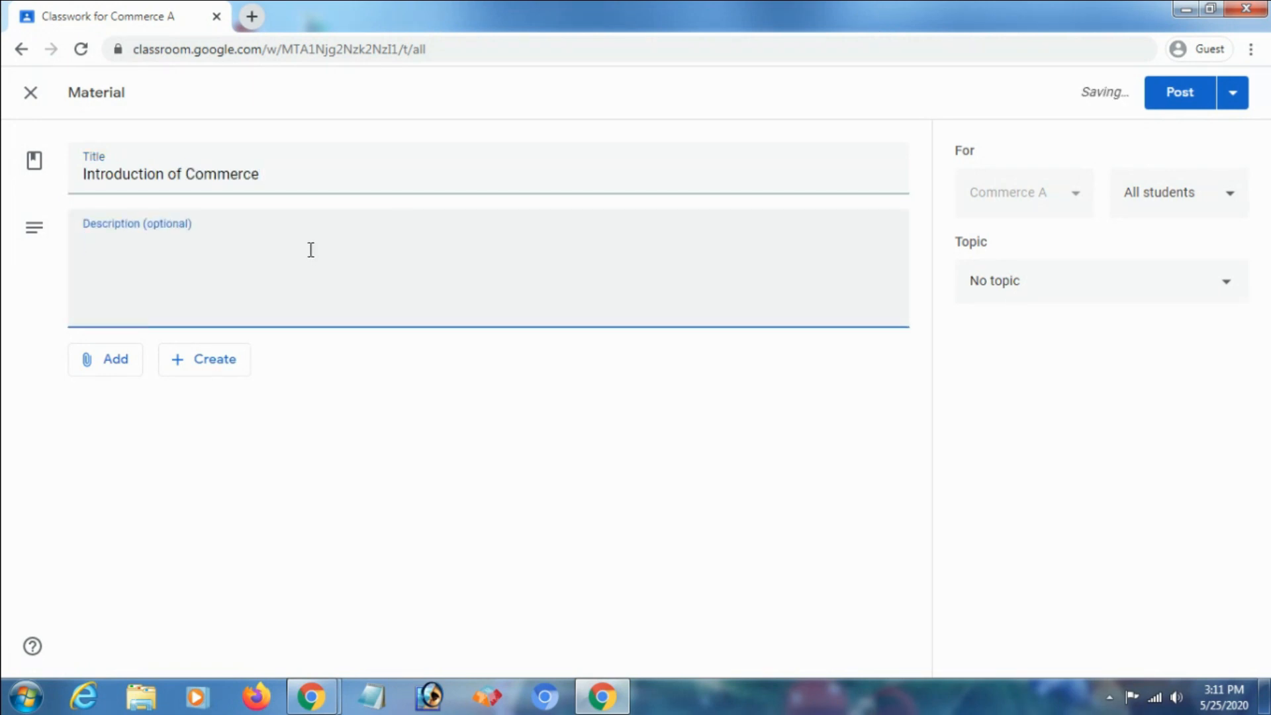
click(984, 292)
click(1007, 331)
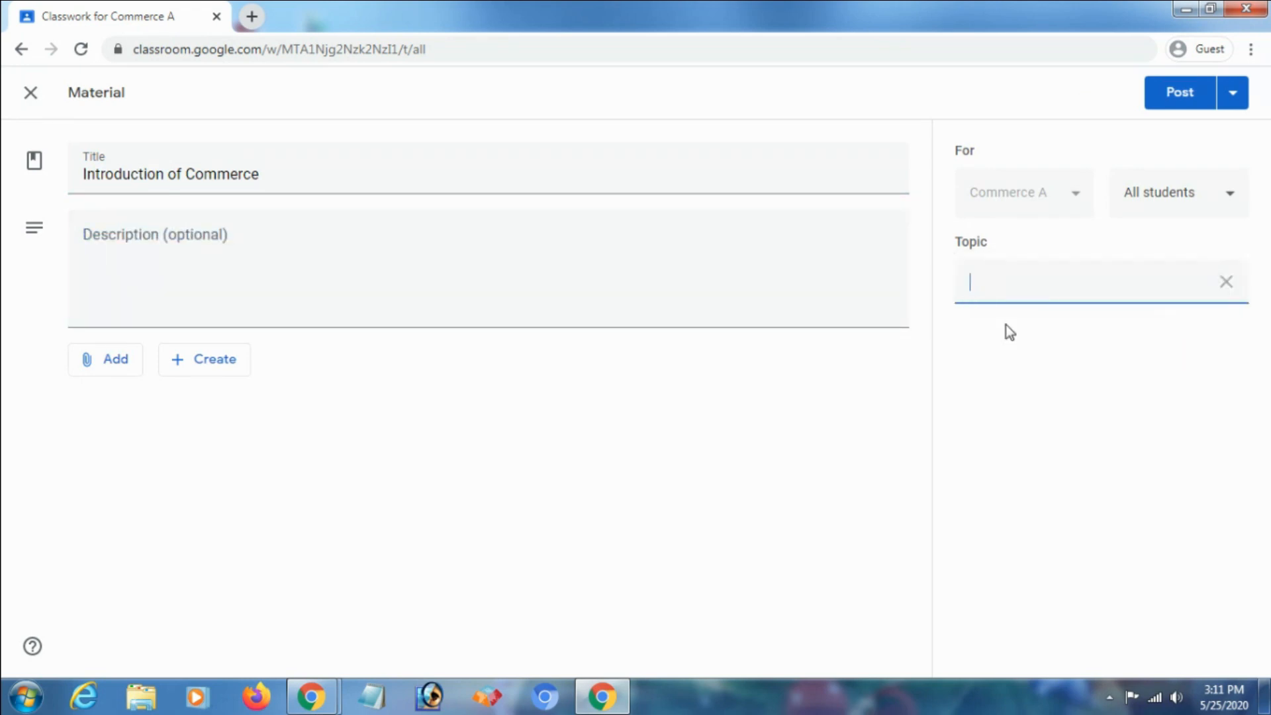
text(In)
text(Chapter )
text(1 -)
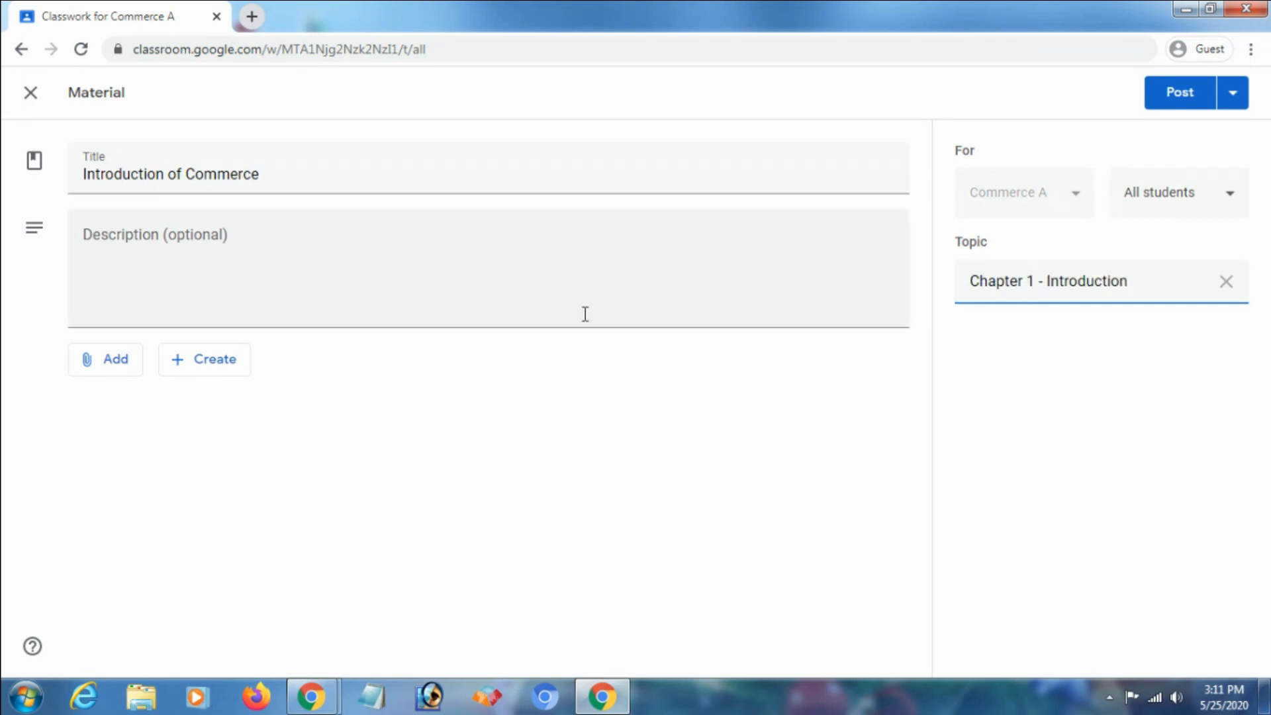
- Preview the file 01 Intro to Commerce.pdf on the computer and upload it as an attachment to the material
click(122, 371)
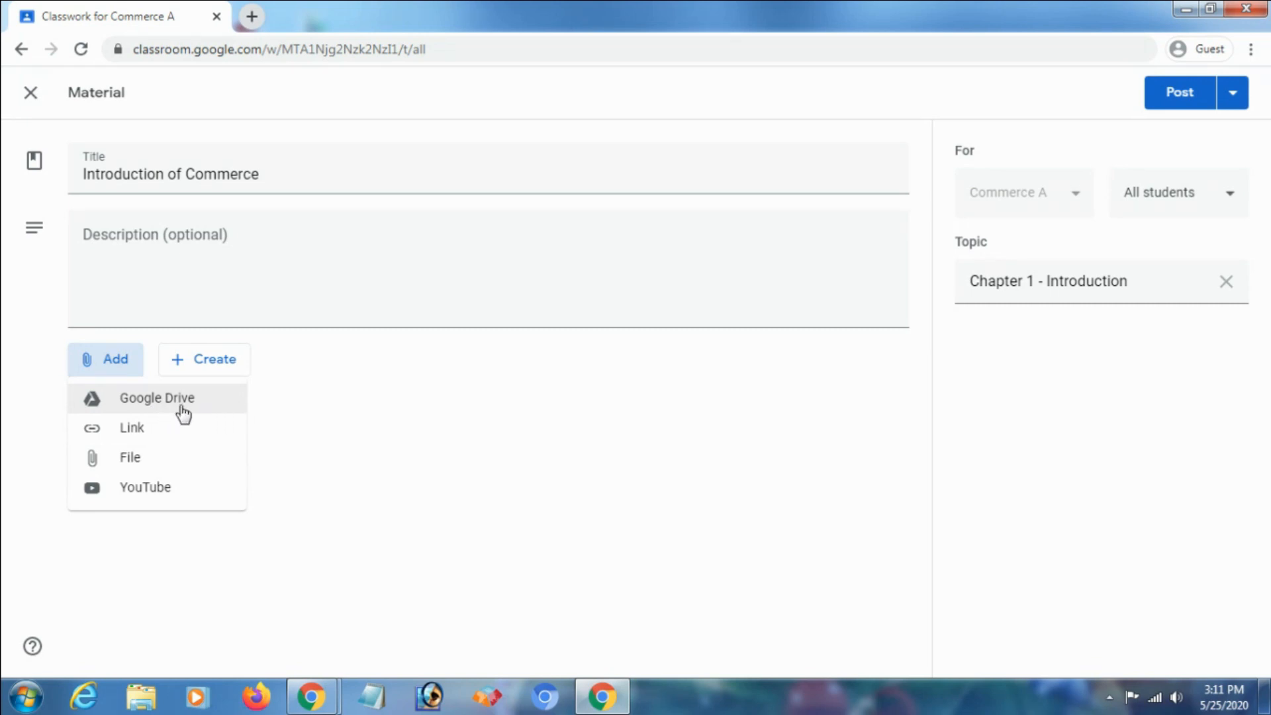
click(134, 459)
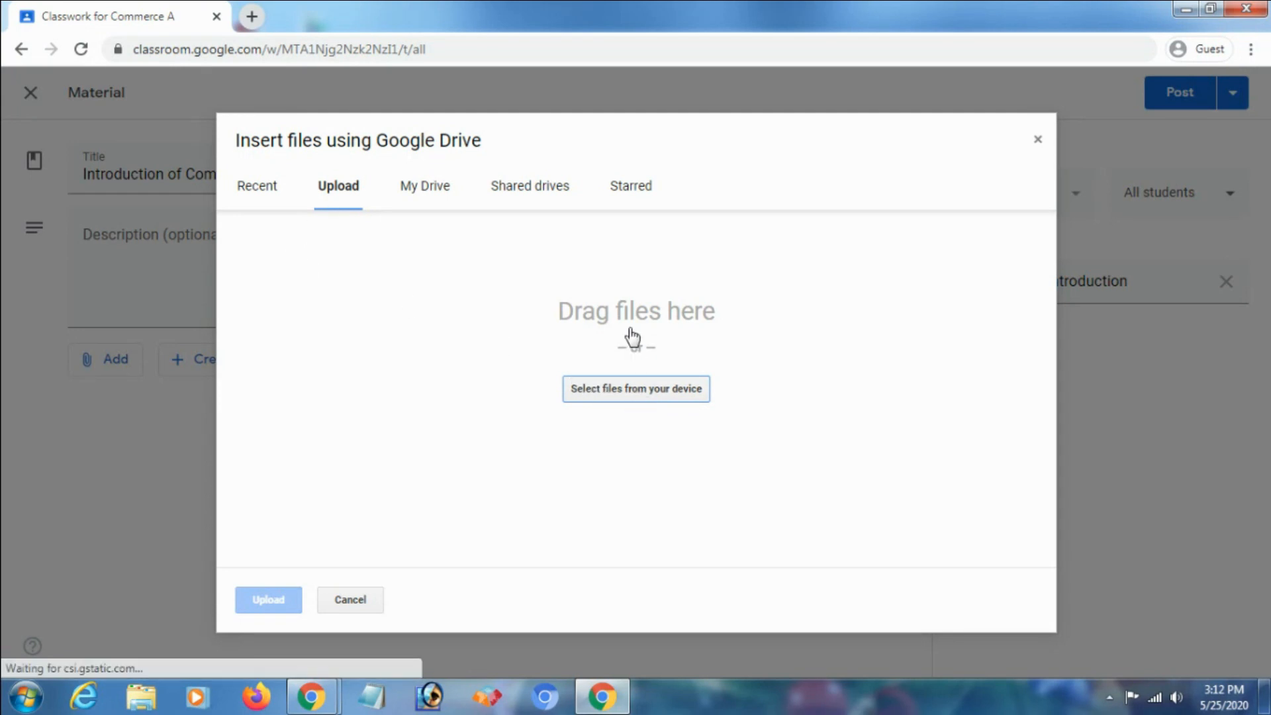
click(640, 395)
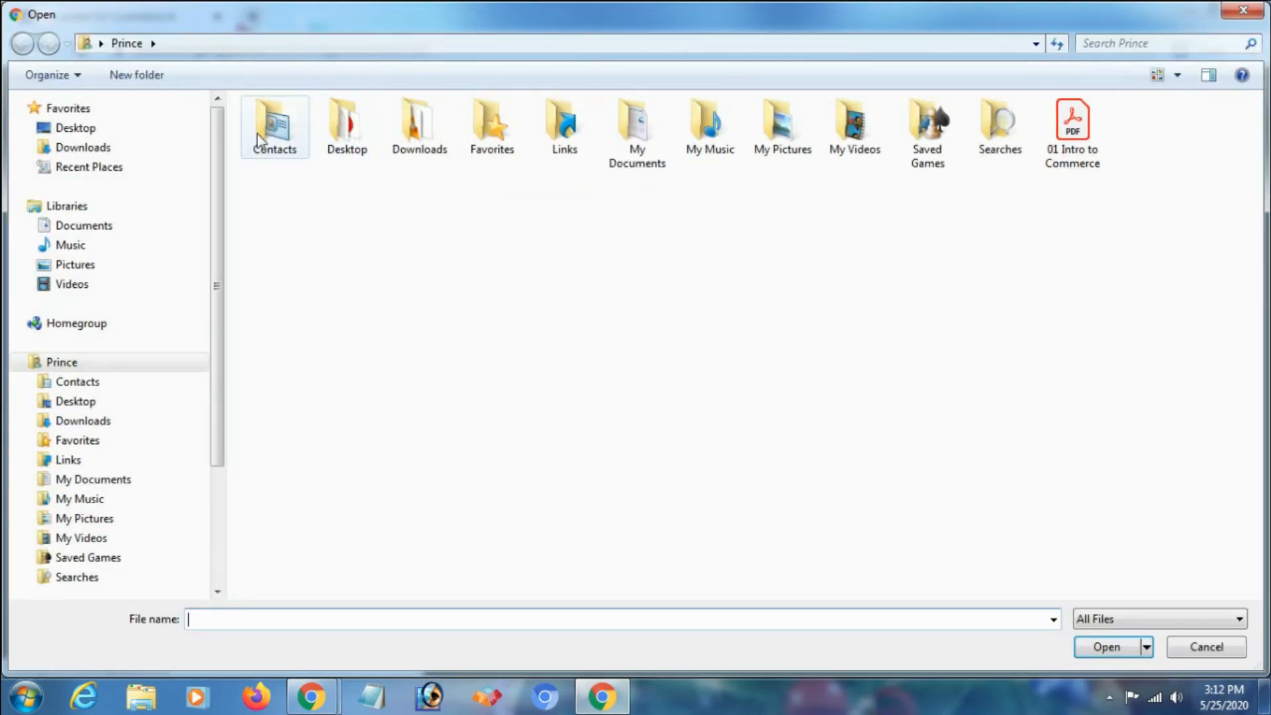
right_click(1075, 168)
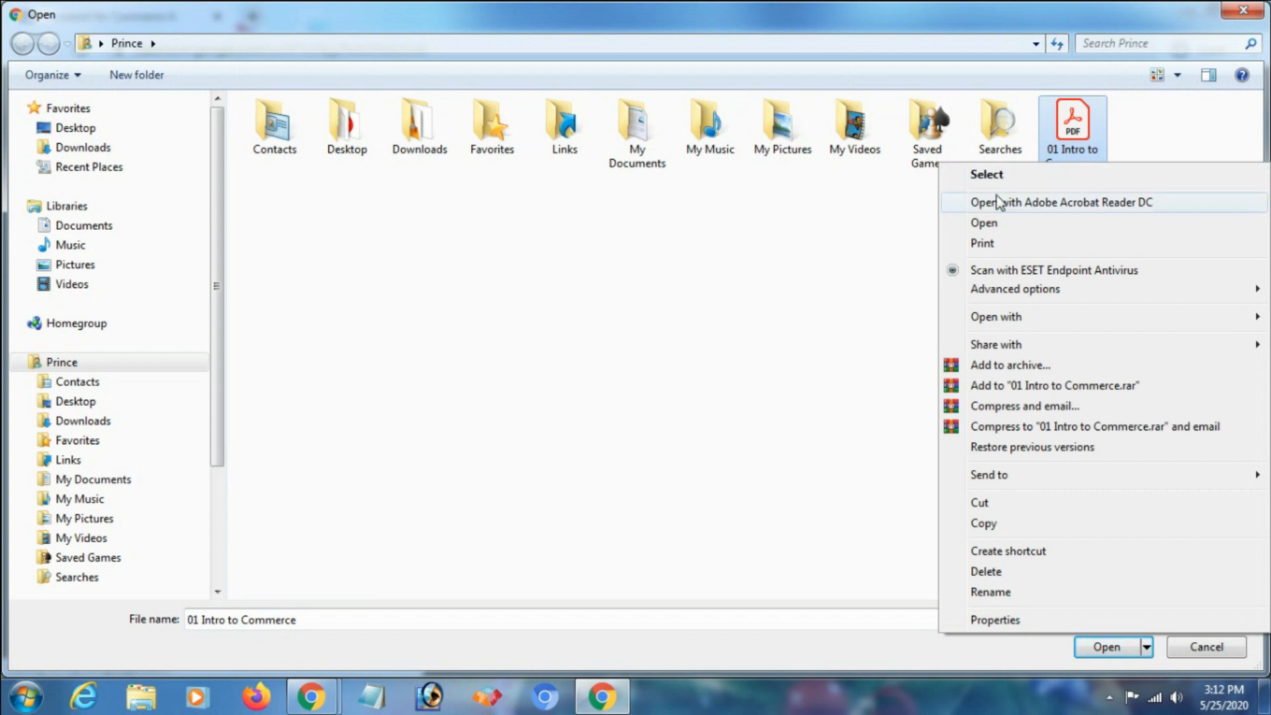
click(986, 223)
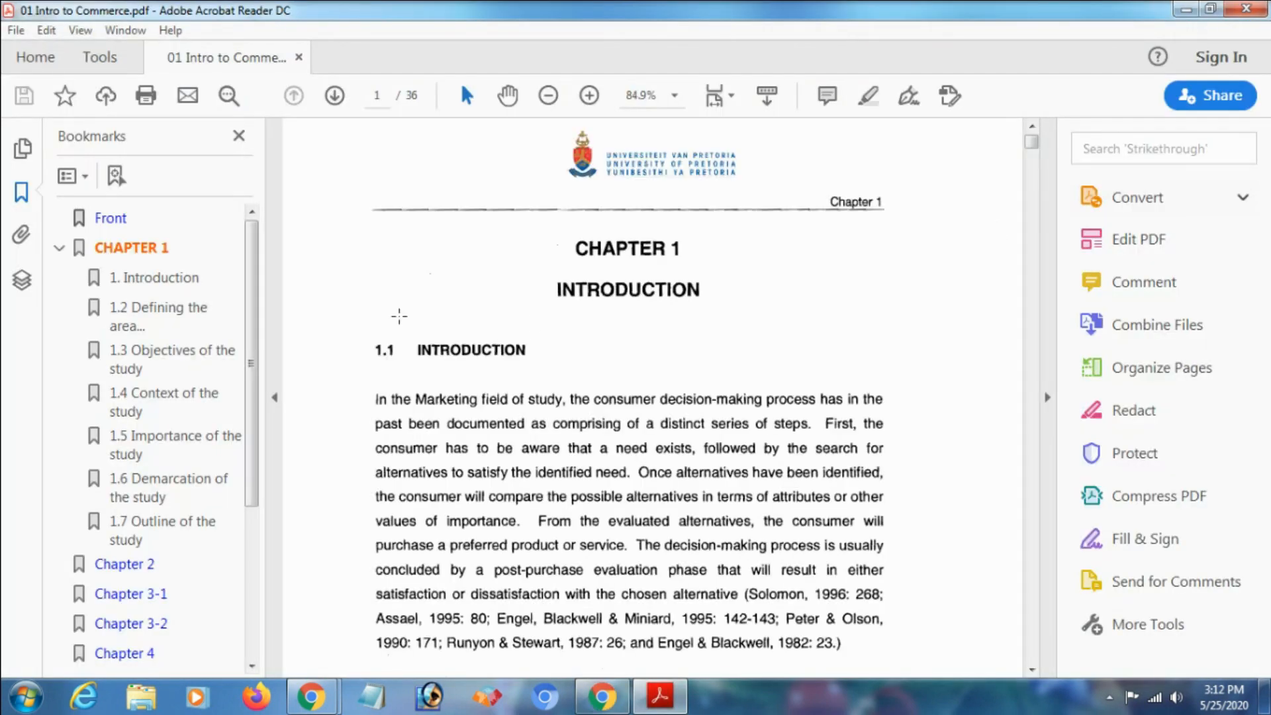
scroll(577, 351, down, 10)
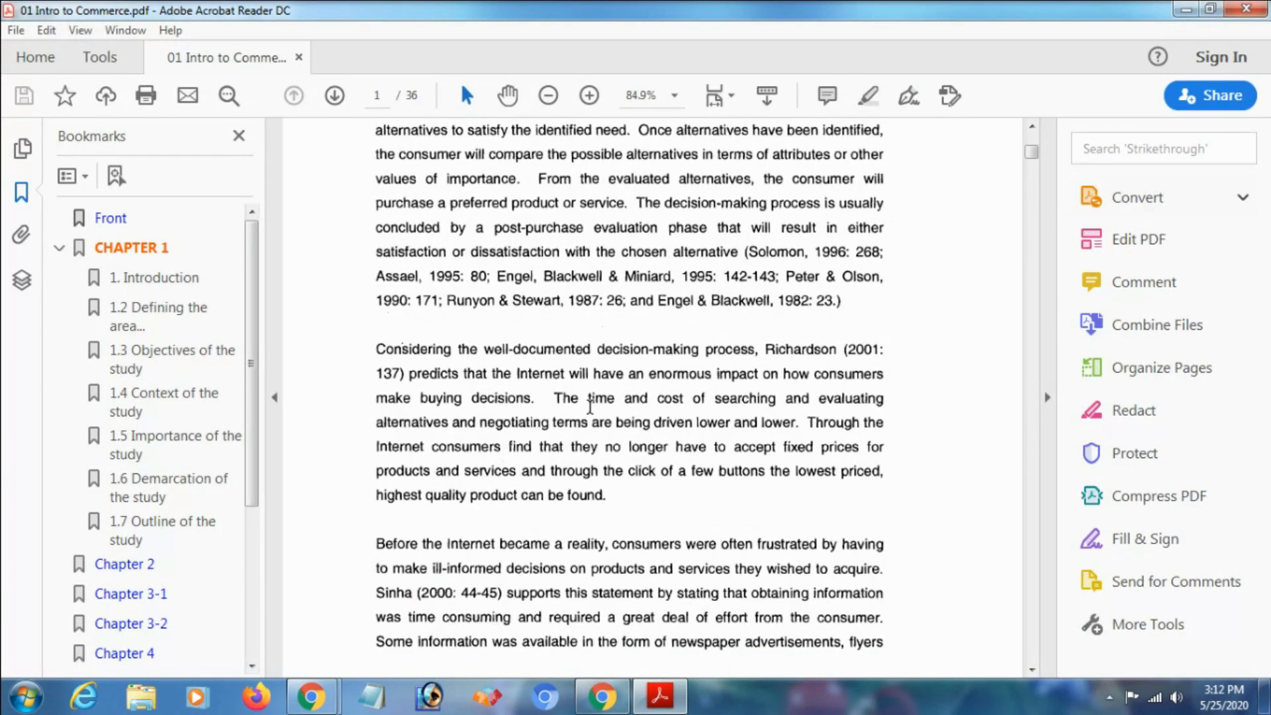
scroll(590, 410, down, 10)
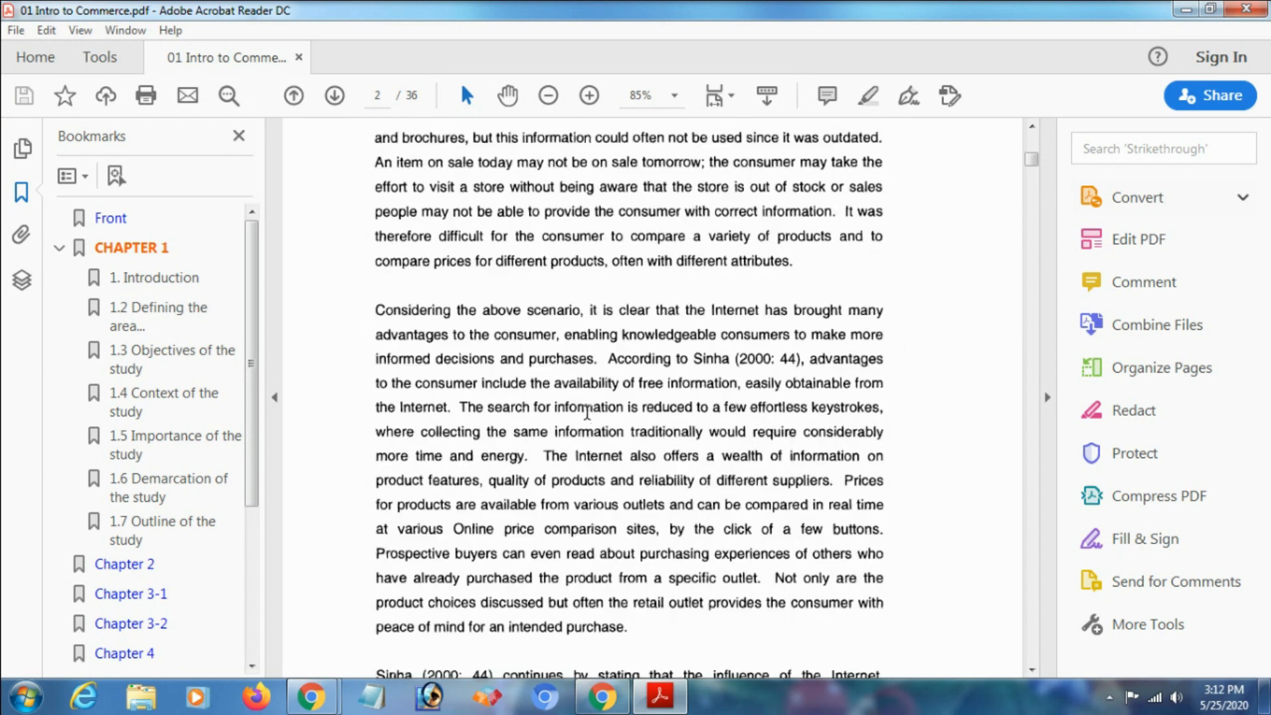
click(1246, 9)
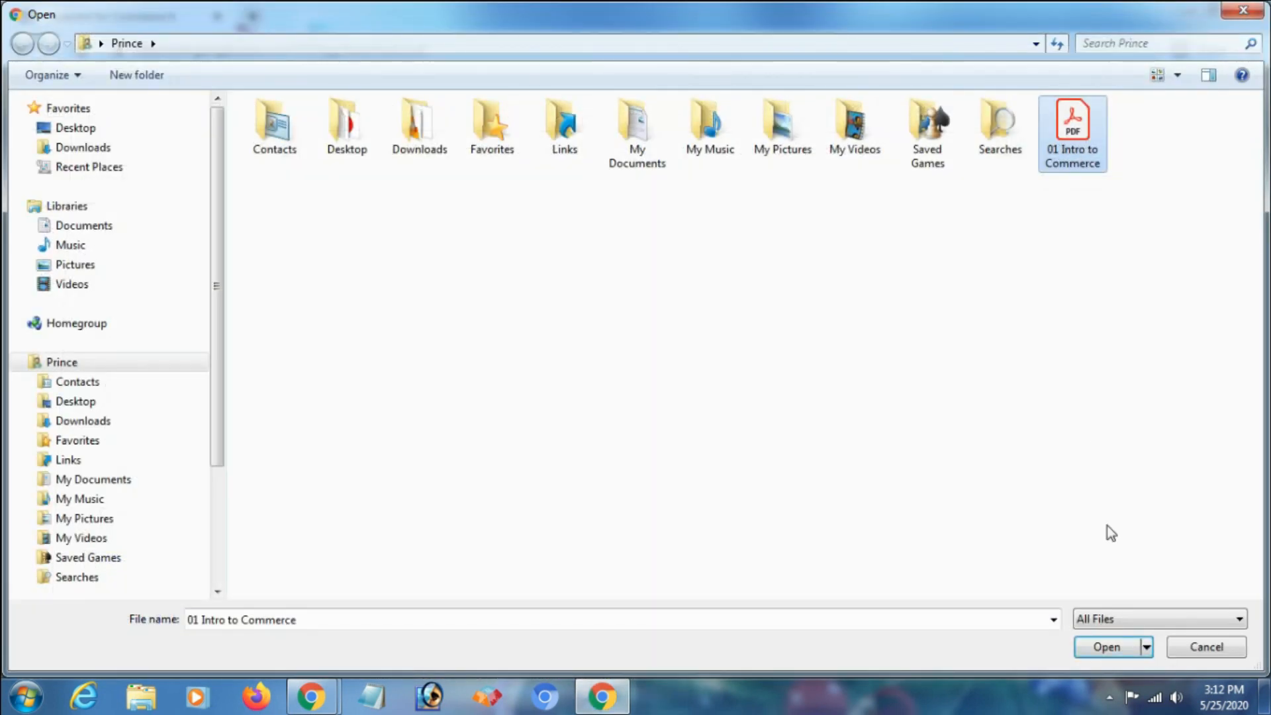
click(1106, 647)
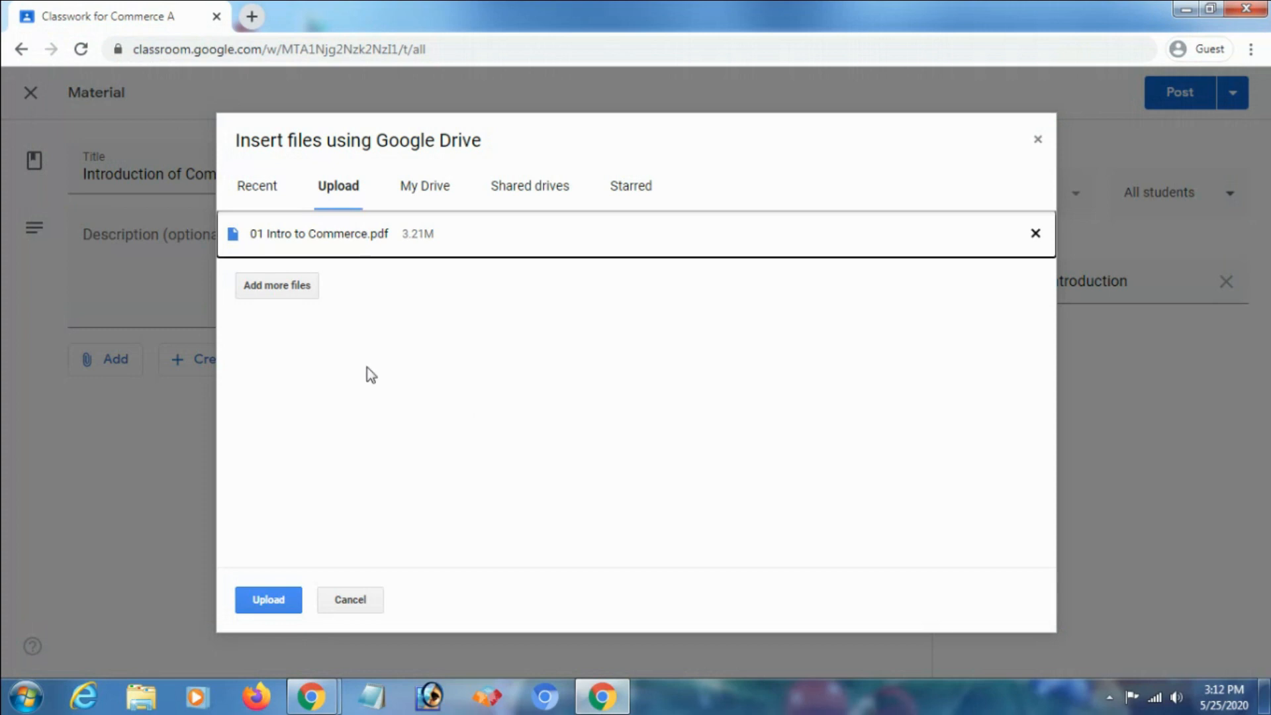
click(265, 600)
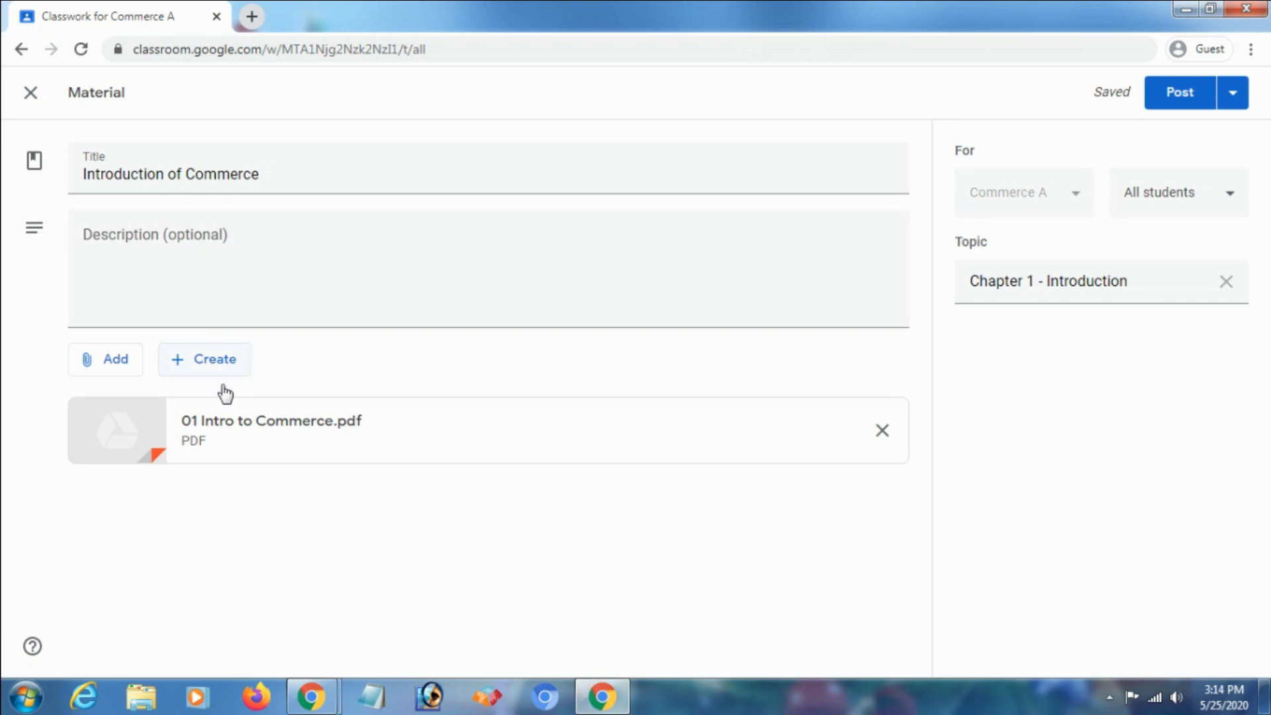
click(167, 252)
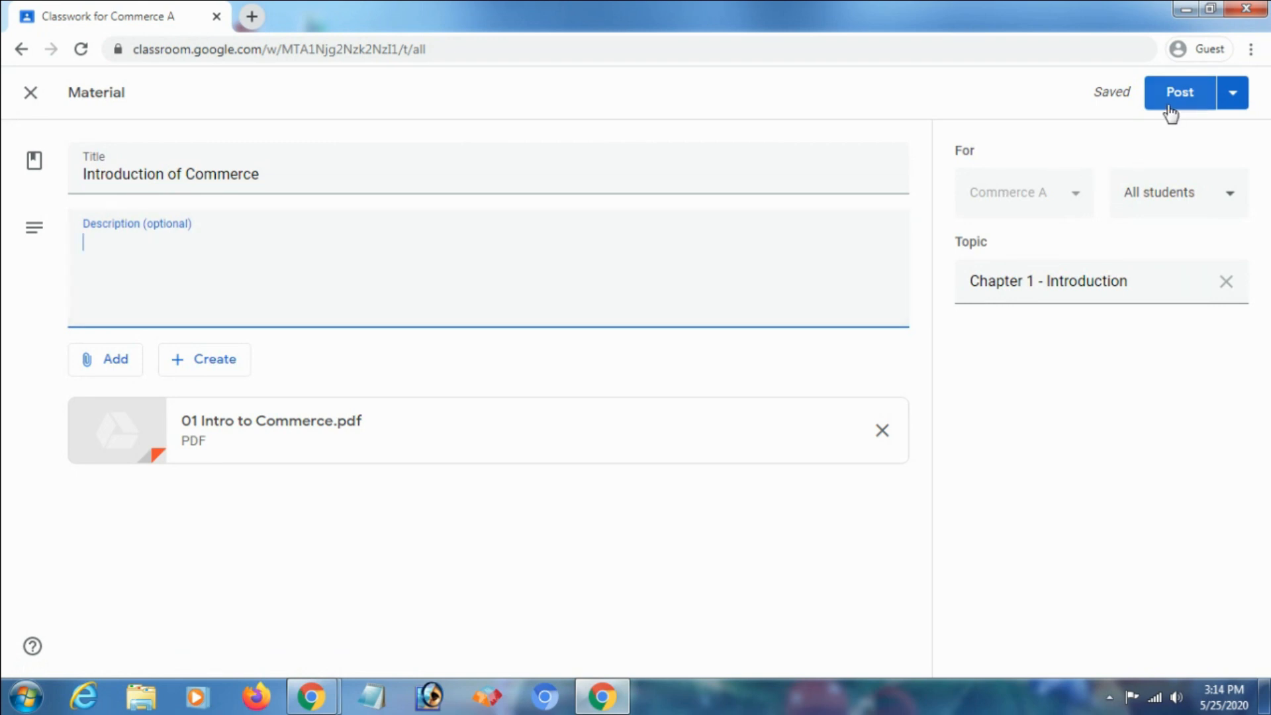
click(1232, 98)
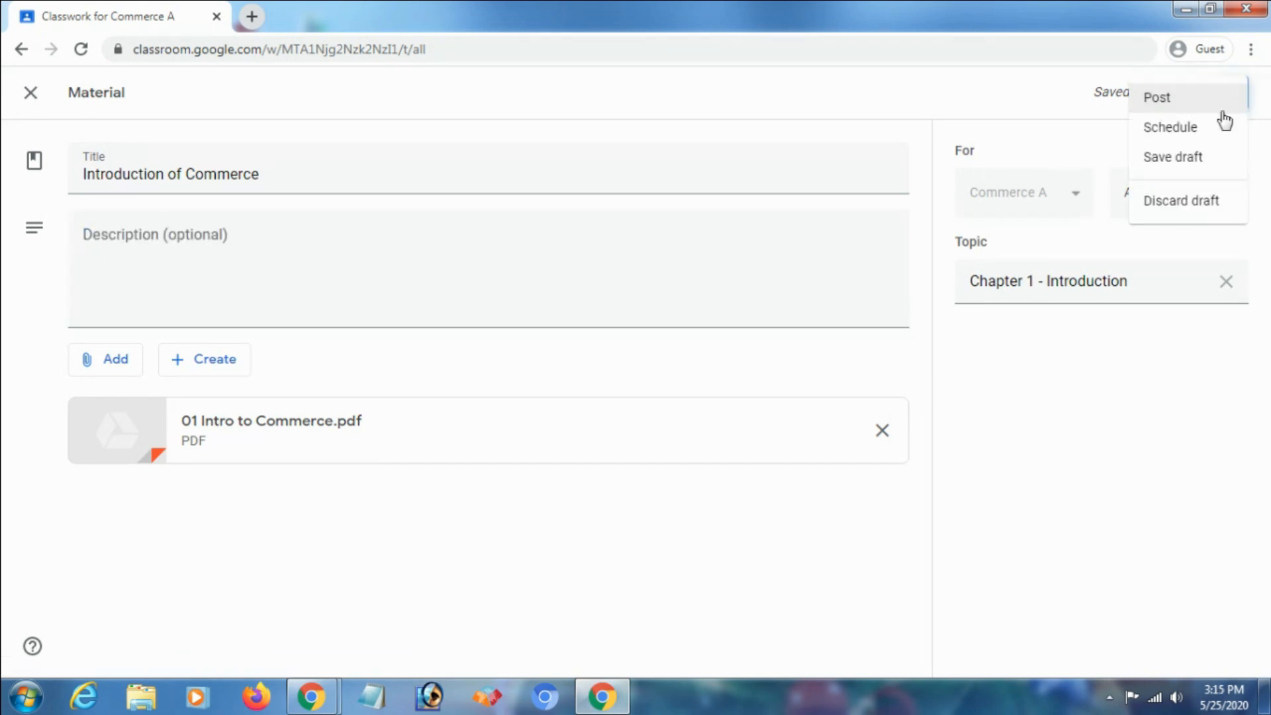
click(1191, 135)
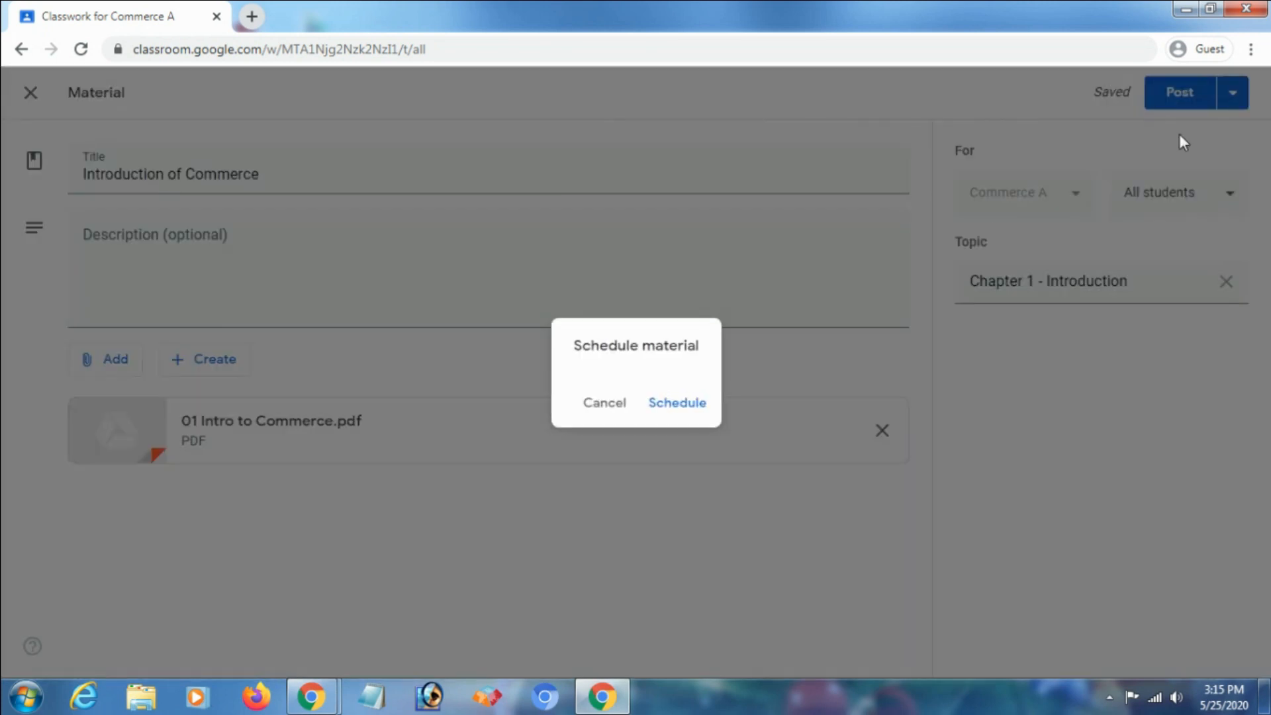
click(599, 403)
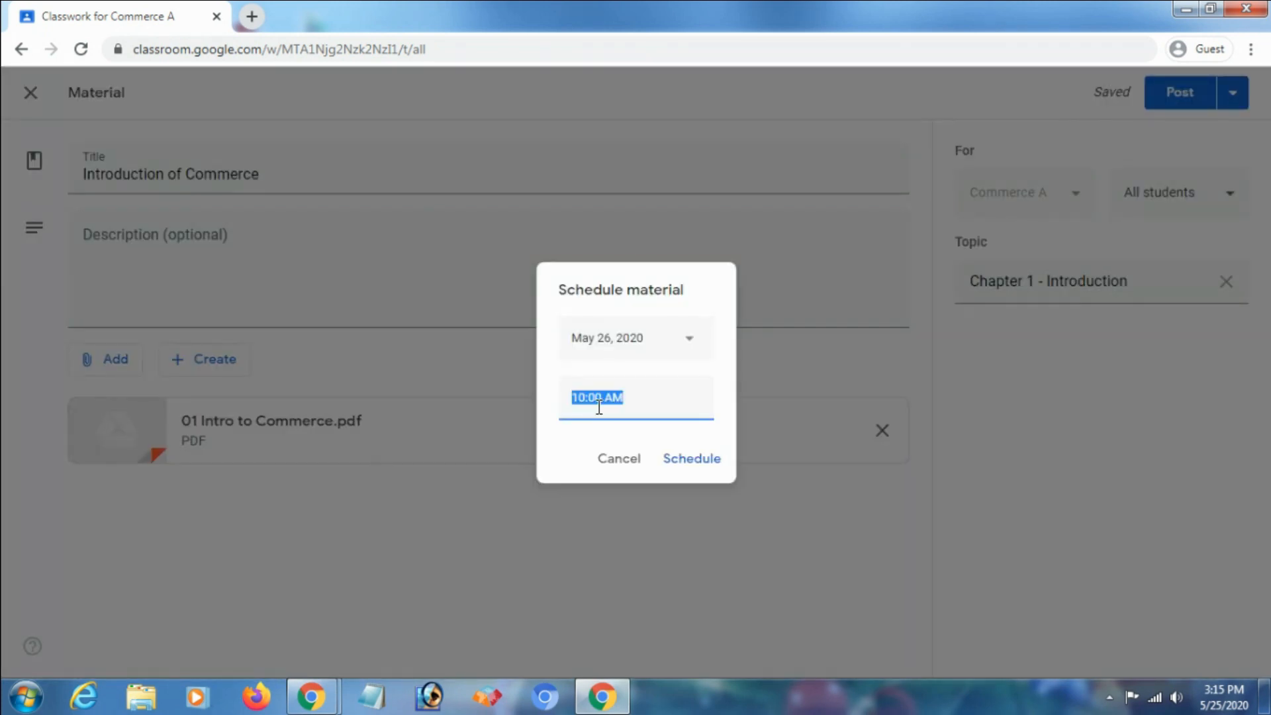
click(616, 466)
- Post the material immediately, then view its classwork entry and the class's People page
click(1164, 101)
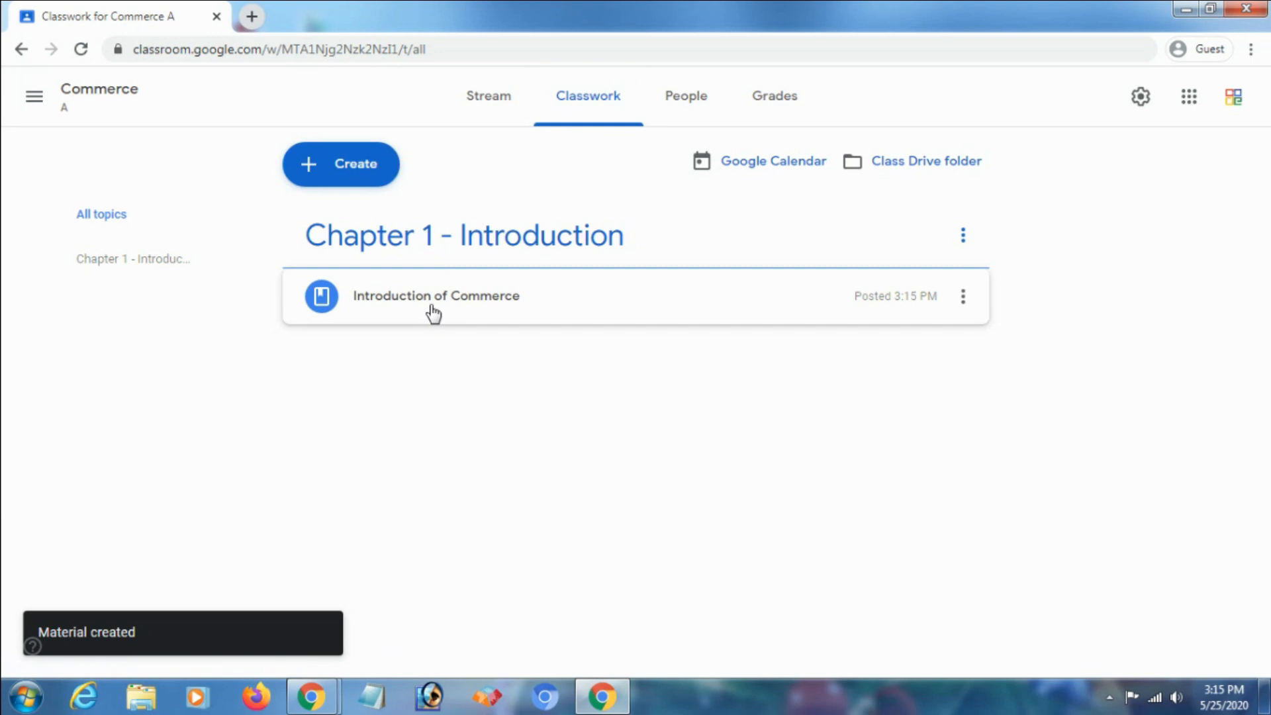
click(433, 315)
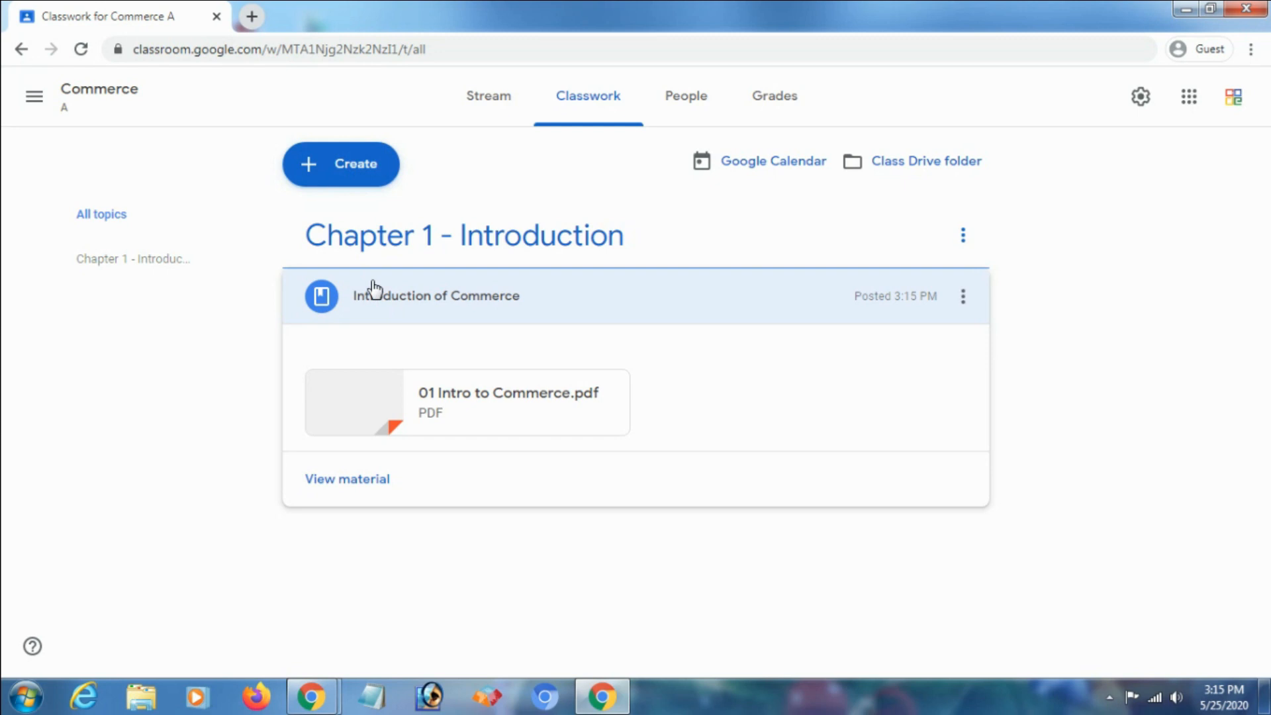
click(697, 110)
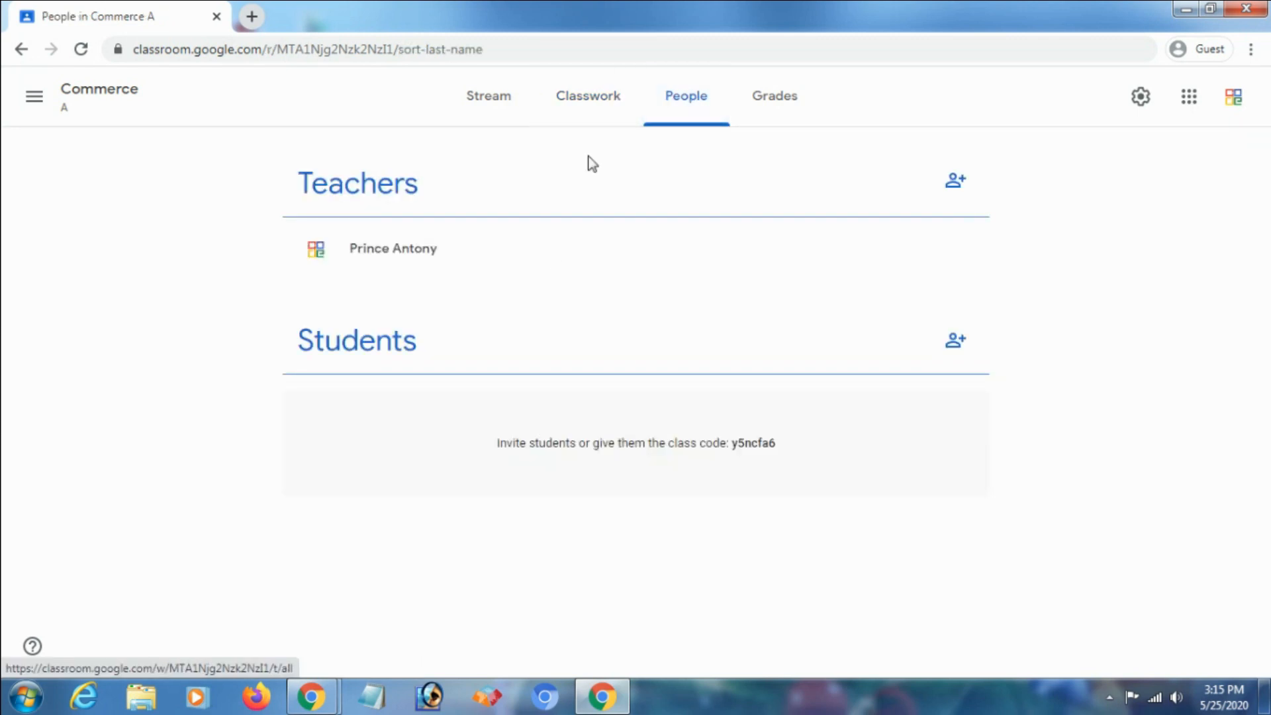
- Create a new classwork question that reads "How commerce is important to a business?"
click(583, 111)
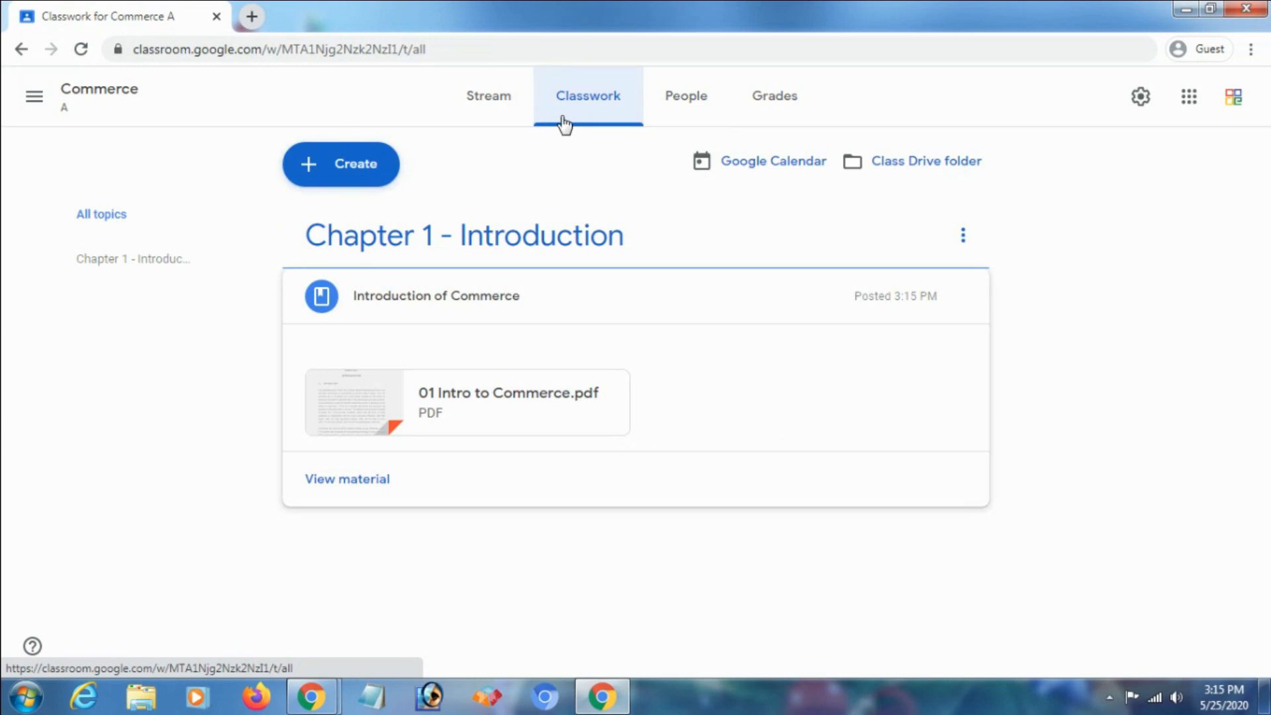
click(368, 167)
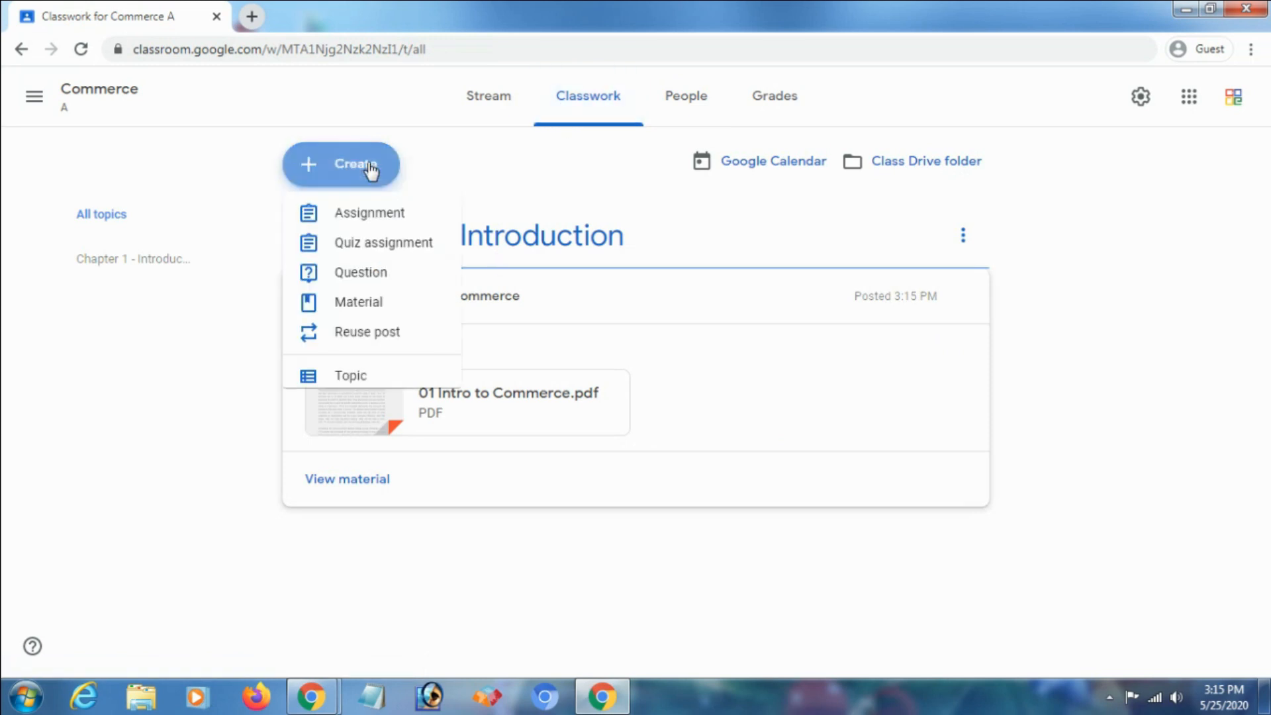
click(376, 281)
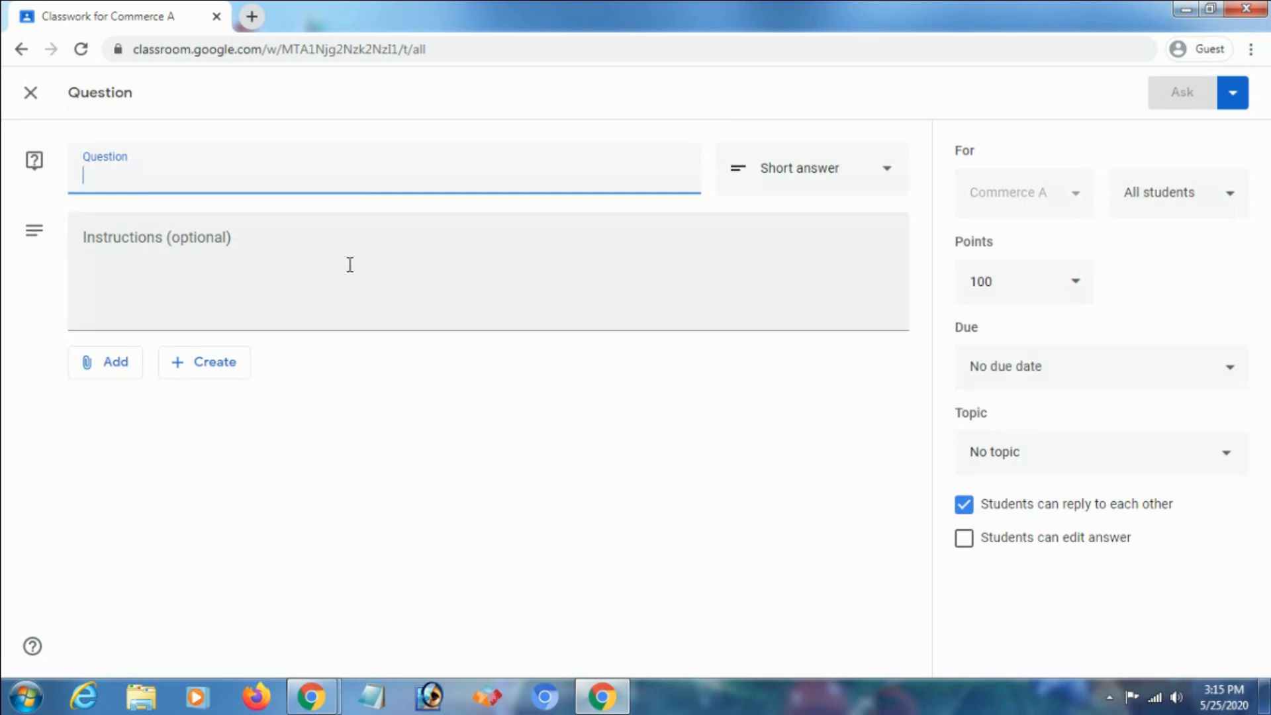
text(How commerec is important to a)
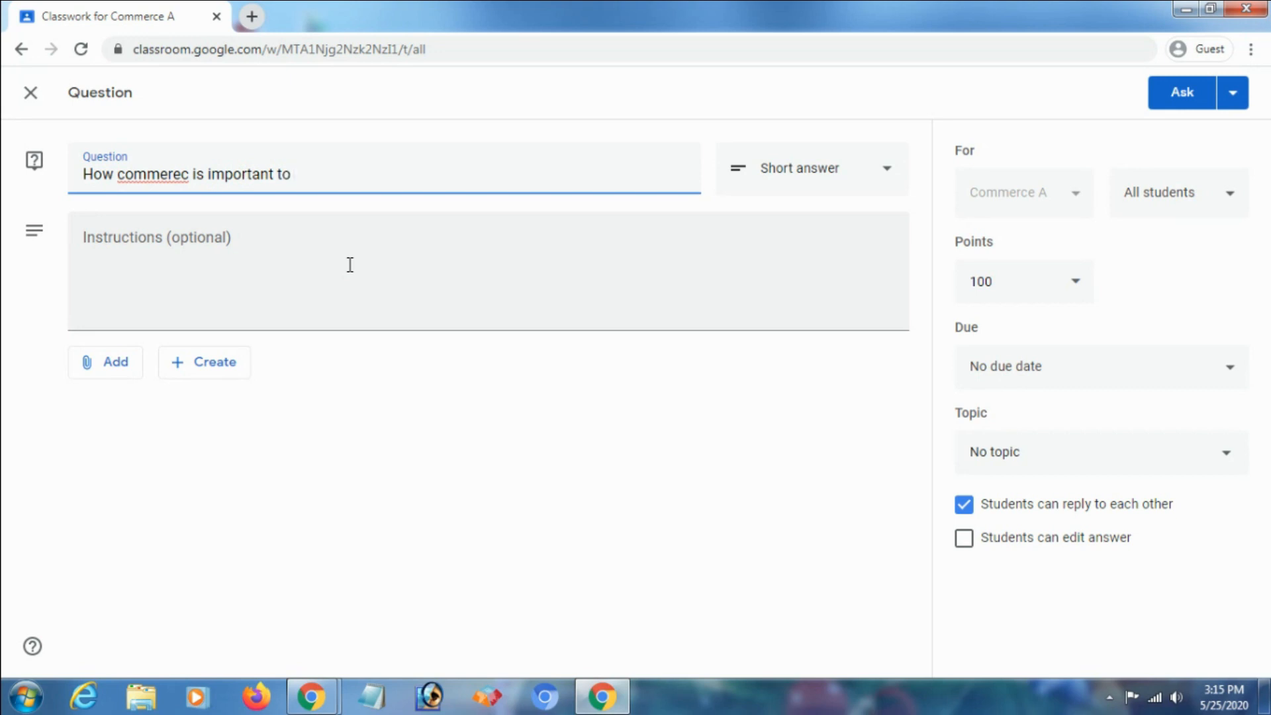
right_click(168, 185)
click(196, 186)
key(BackSpace)
text(to a business?)
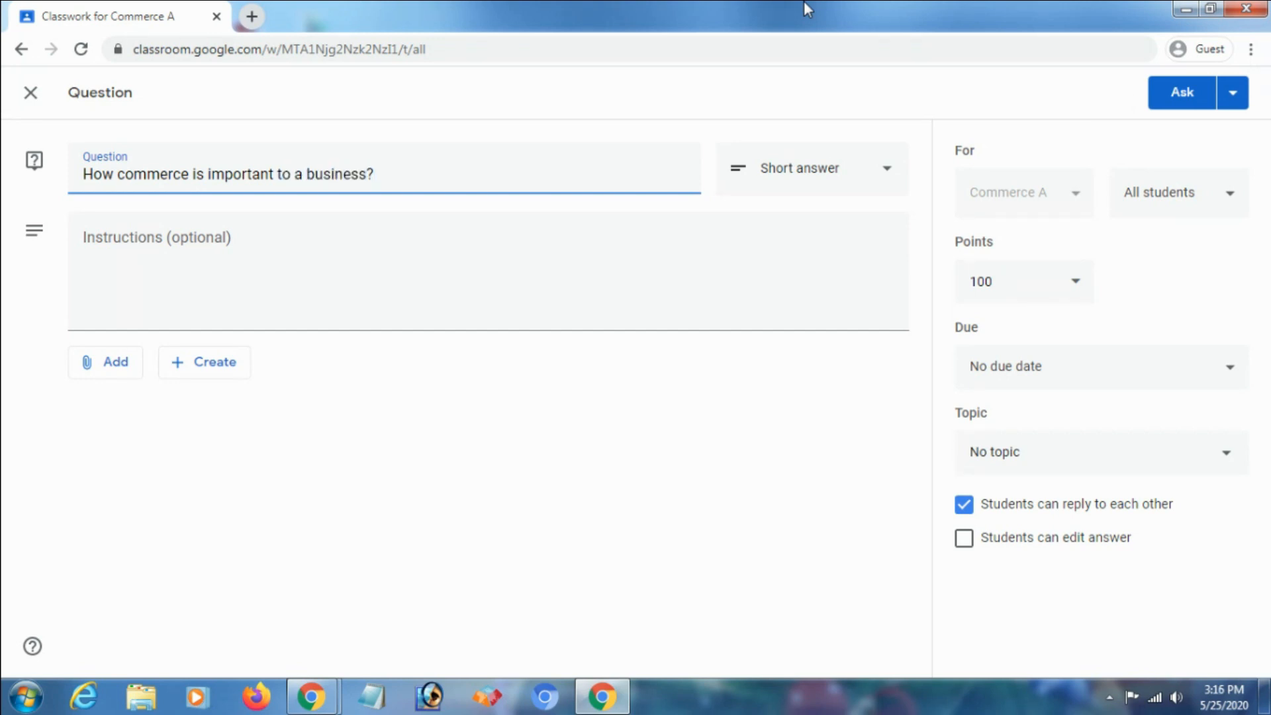
- Enter the question's instructions as "Write short note on this question"
click(332, 275)
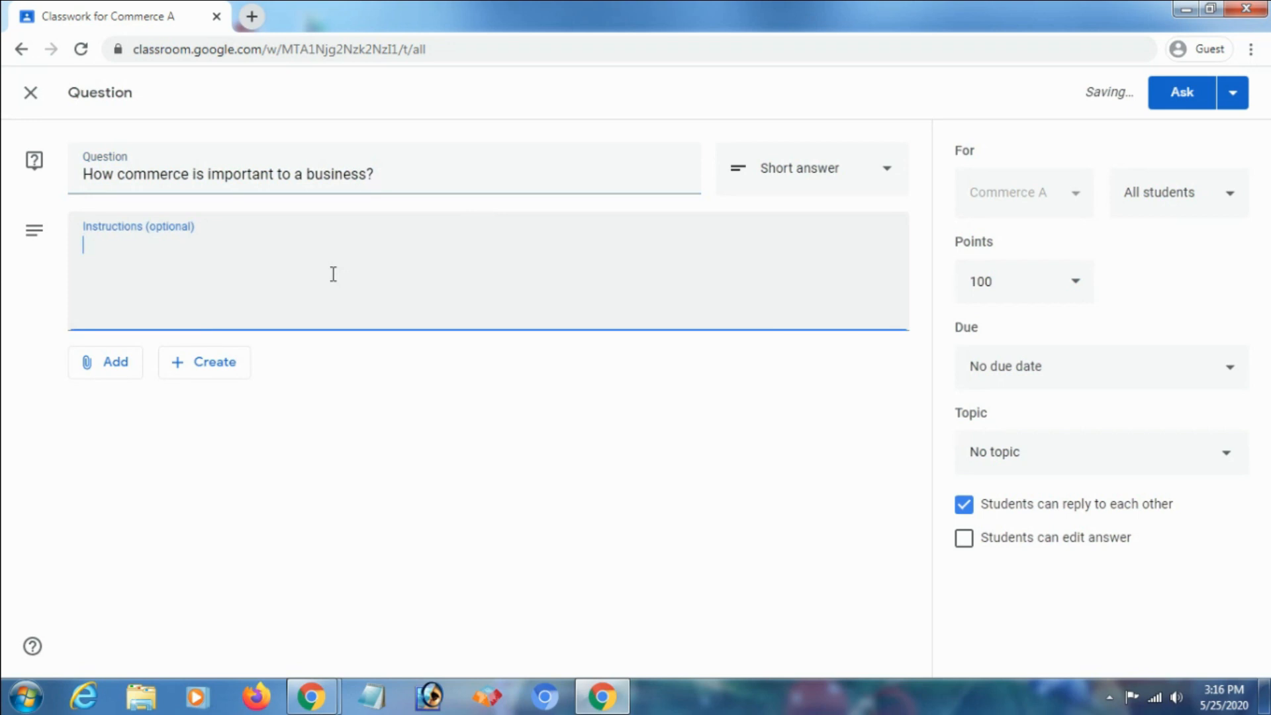
text(Write short note on this)
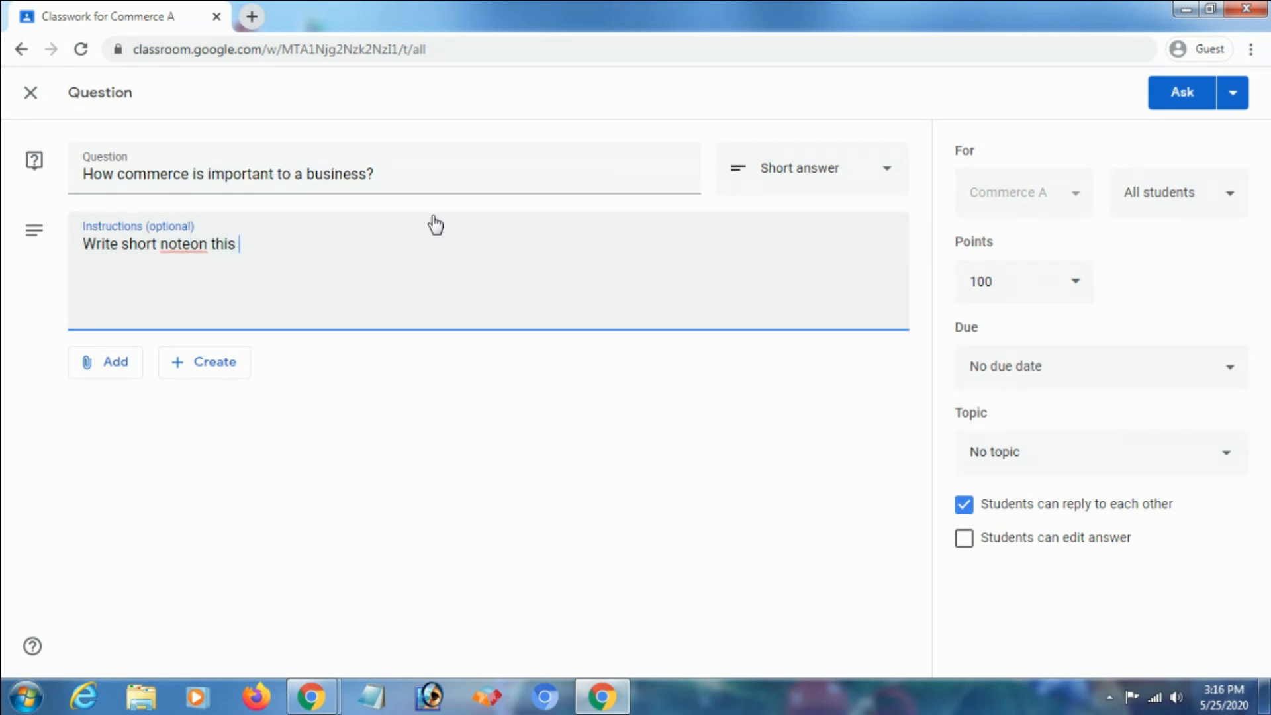
text( question)
click(192, 245)
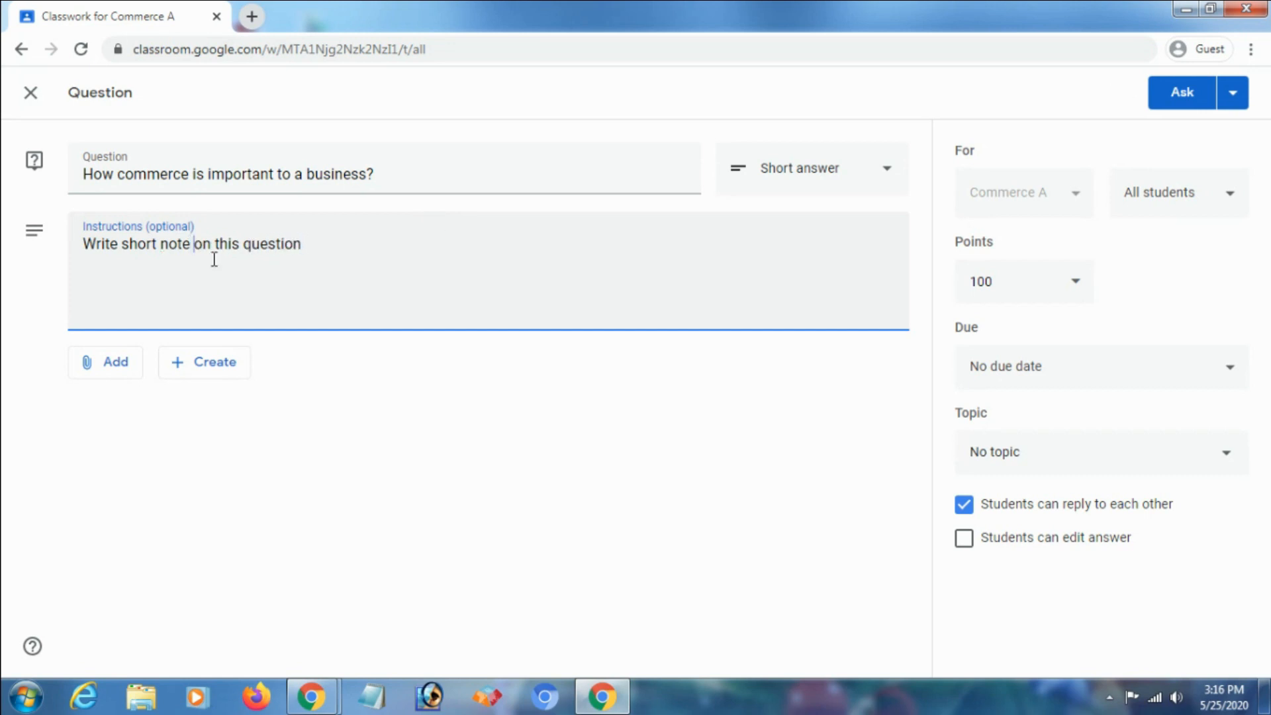
- Try a points value of 2 for the question and switch it to Ungraded
click(1063, 297)
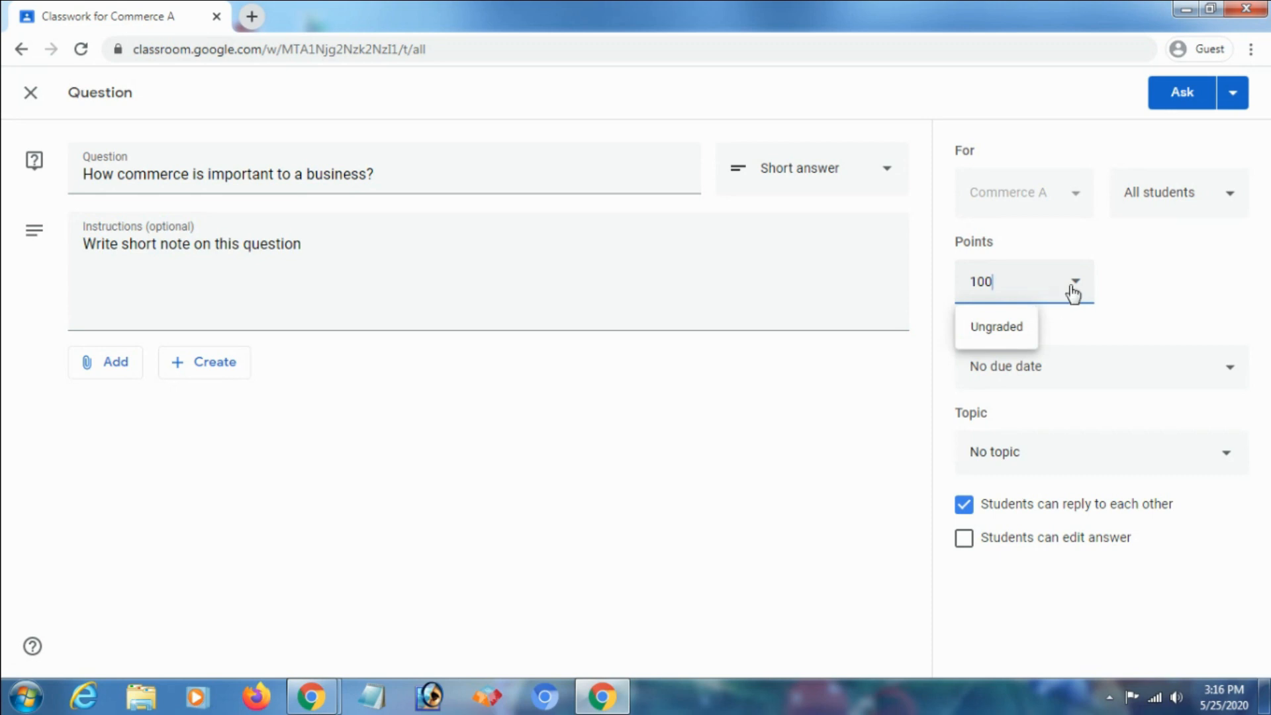
drag(1028, 283, 926, 290)
text(100)
click(895, 405)
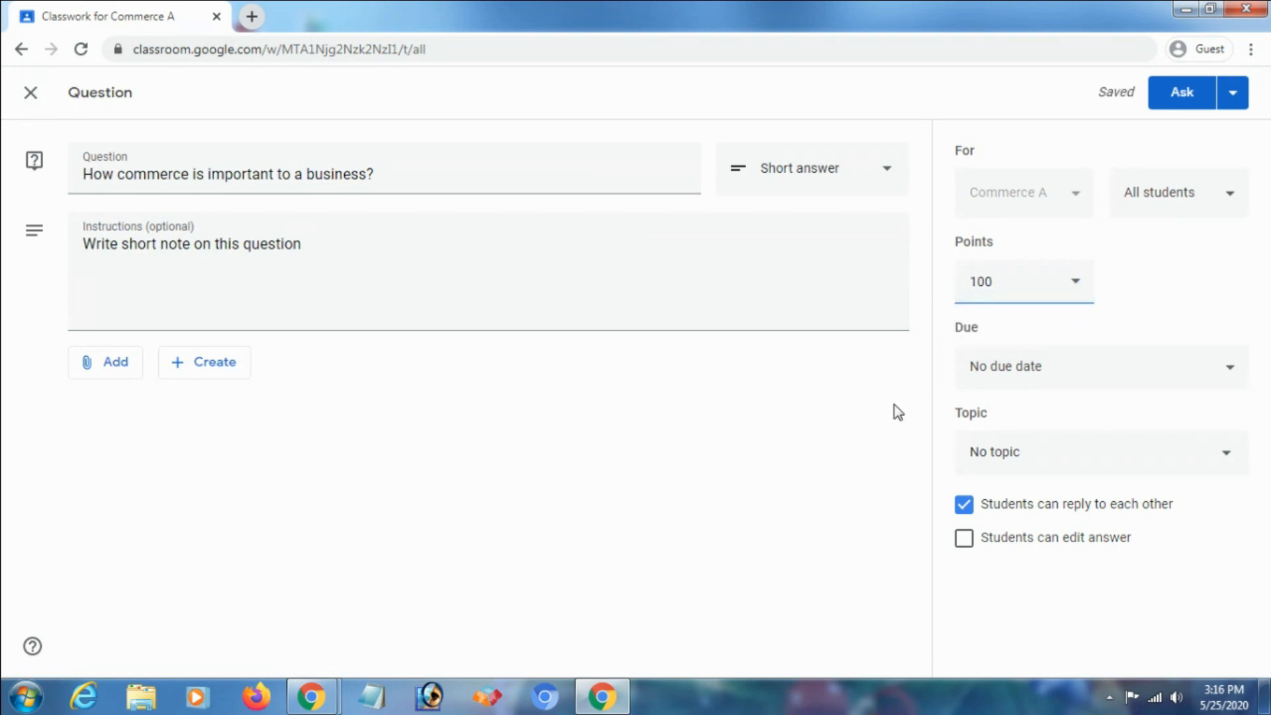
click(1013, 281)
drag(1012, 281, 925, 287)
text(2)
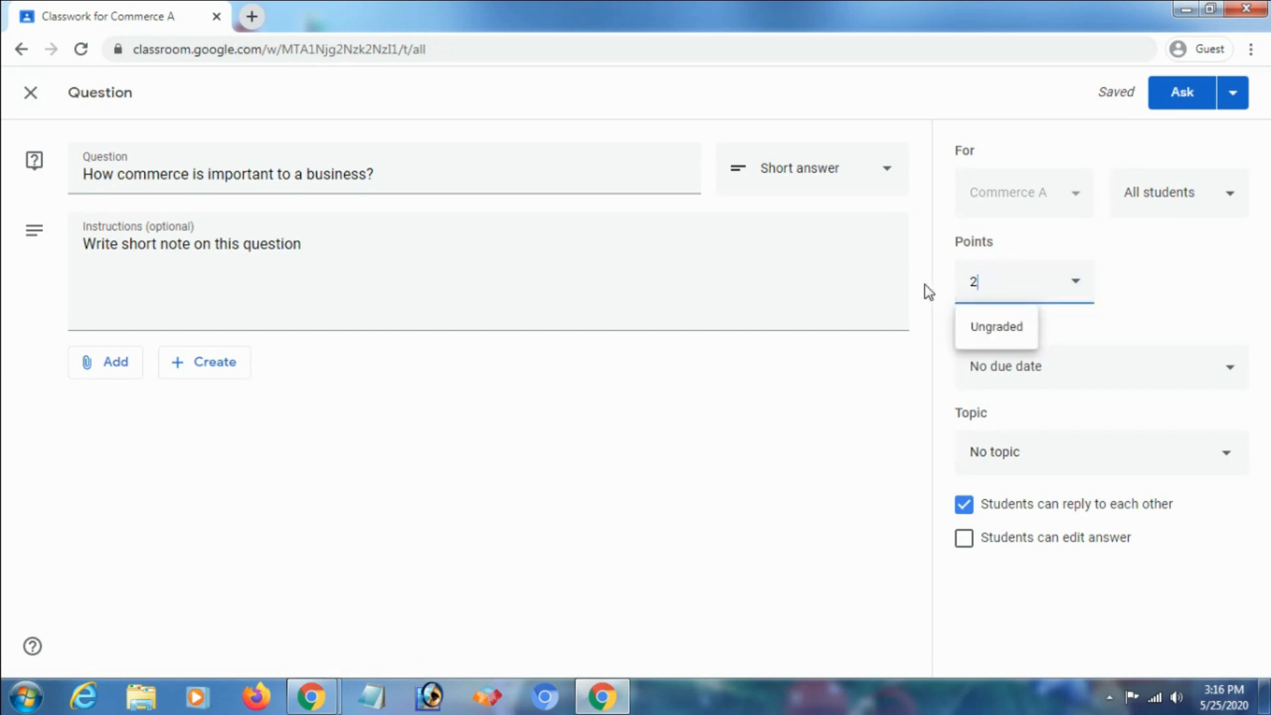
click(974, 324)
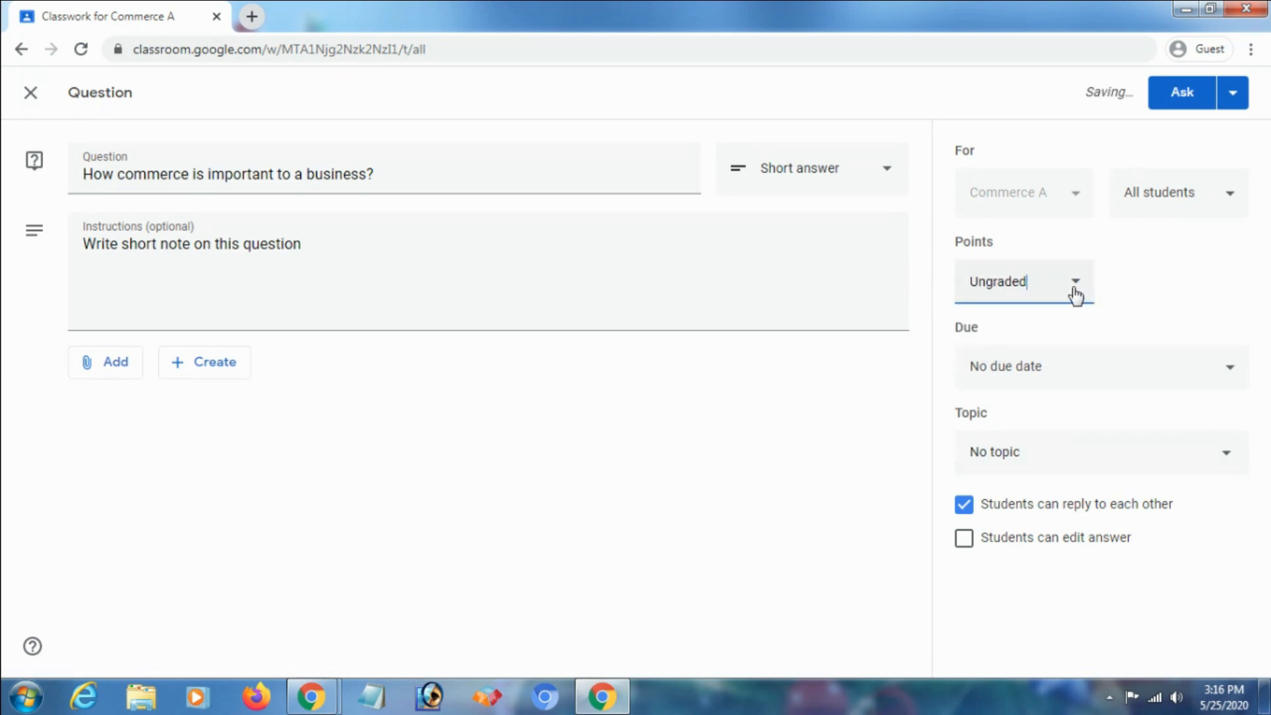
- Replace the question's Ungraded setting with a points value of 100
drag(1047, 285, 932, 285)
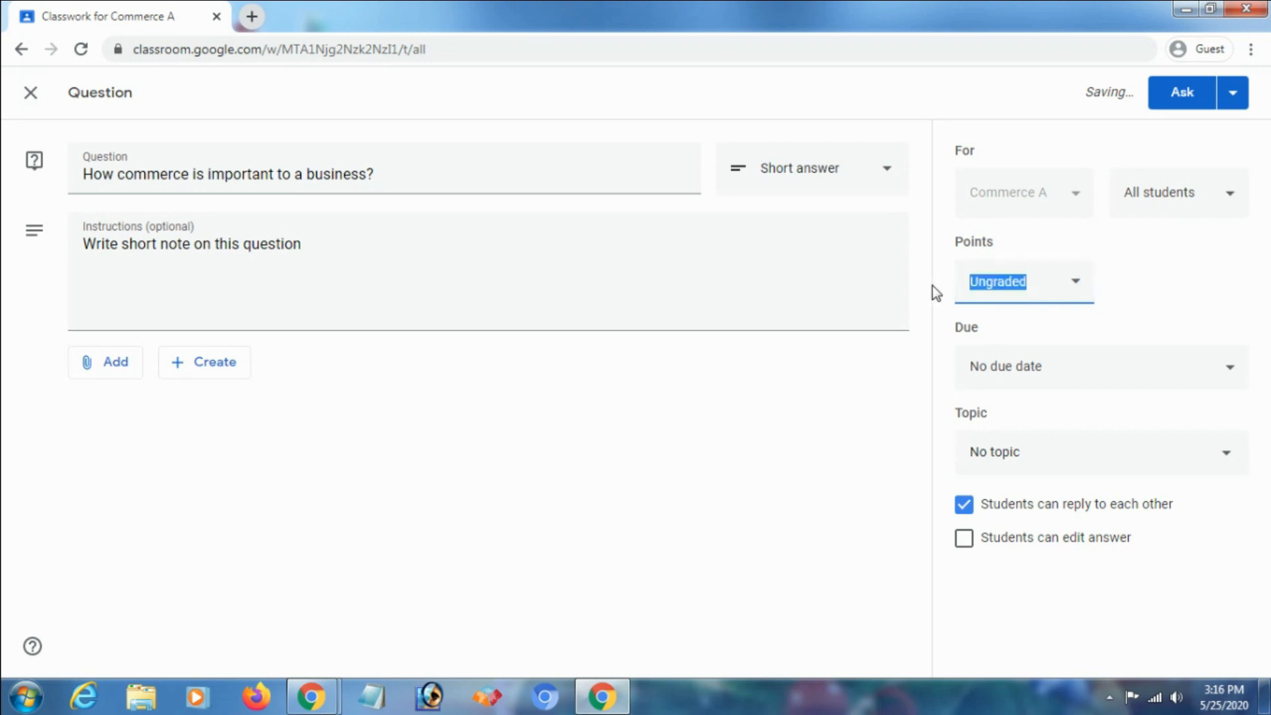
text(3)
drag(1046, 281, 933, 290)
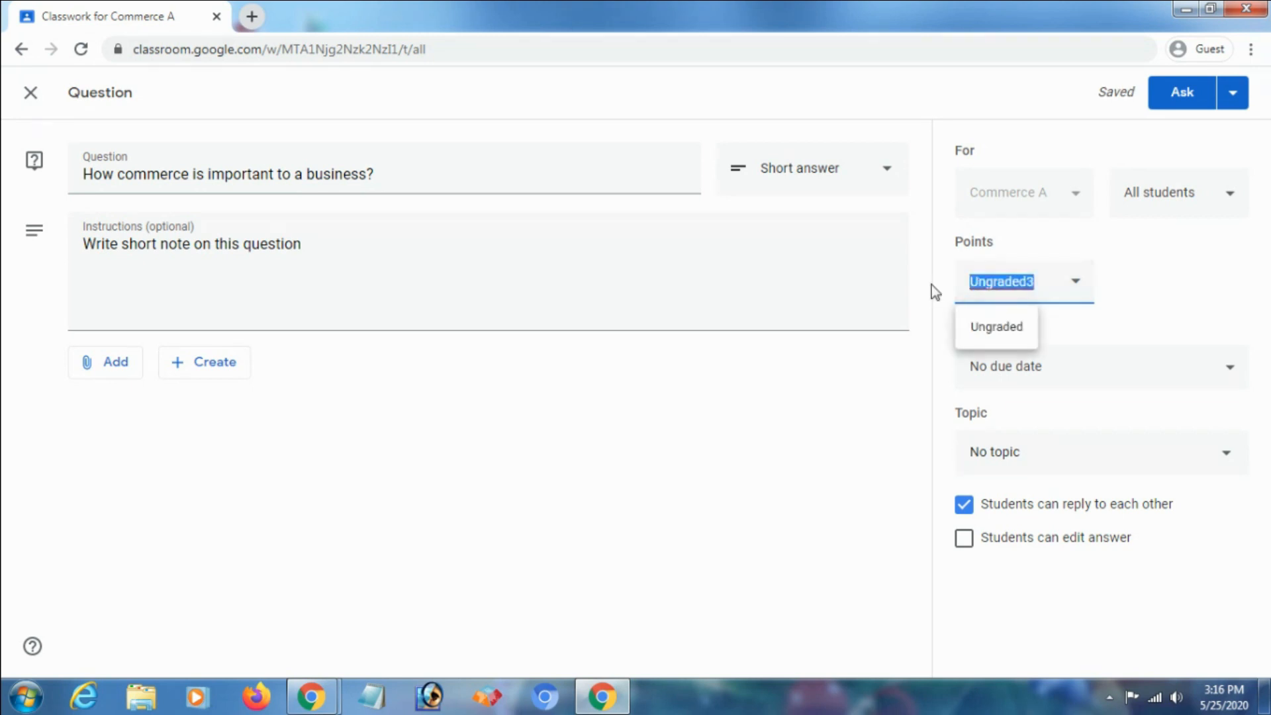
click(1004, 326)
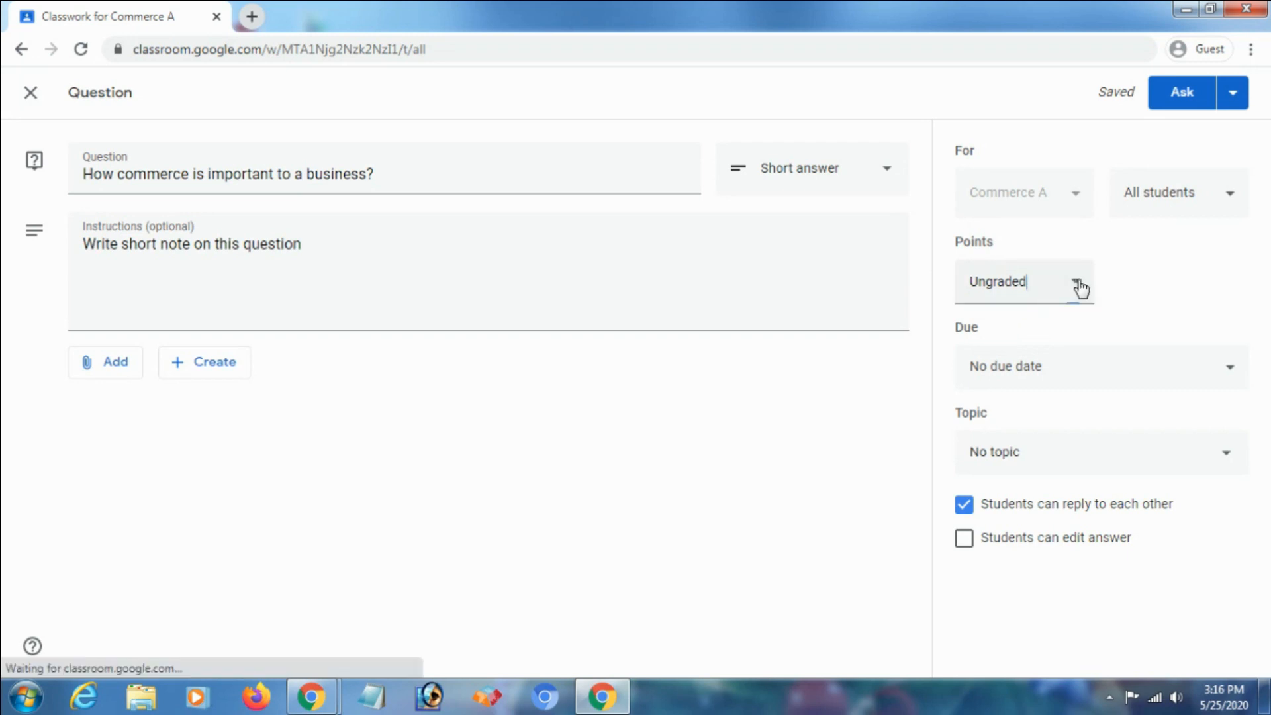
drag(1067, 300, 893, 295)
text(100)
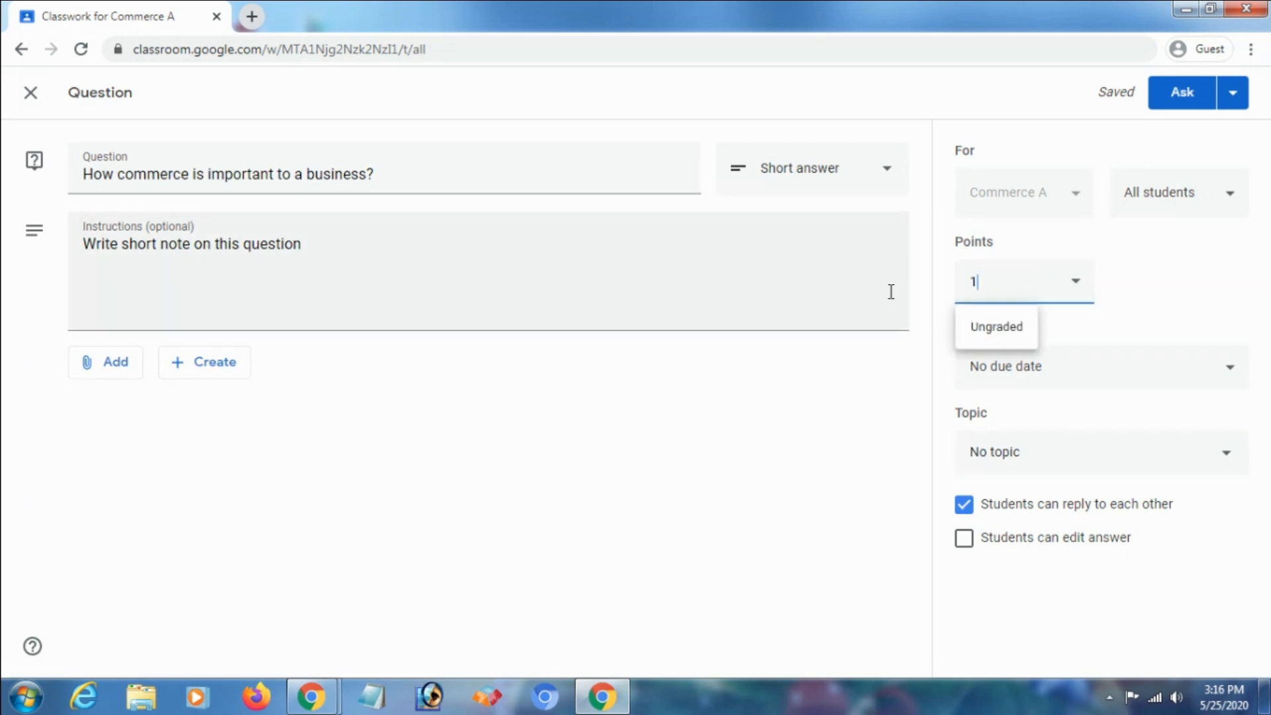
click(758, 435)
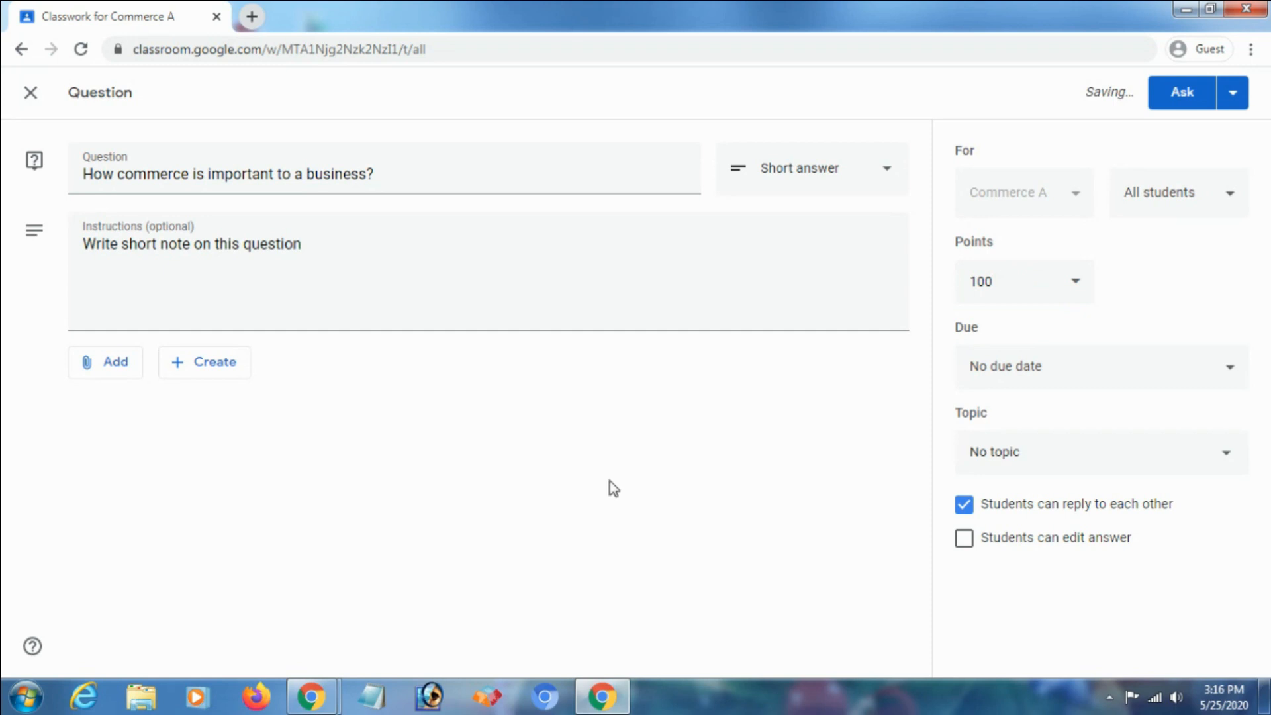
- Set the question's points to 2
click(336, 251)
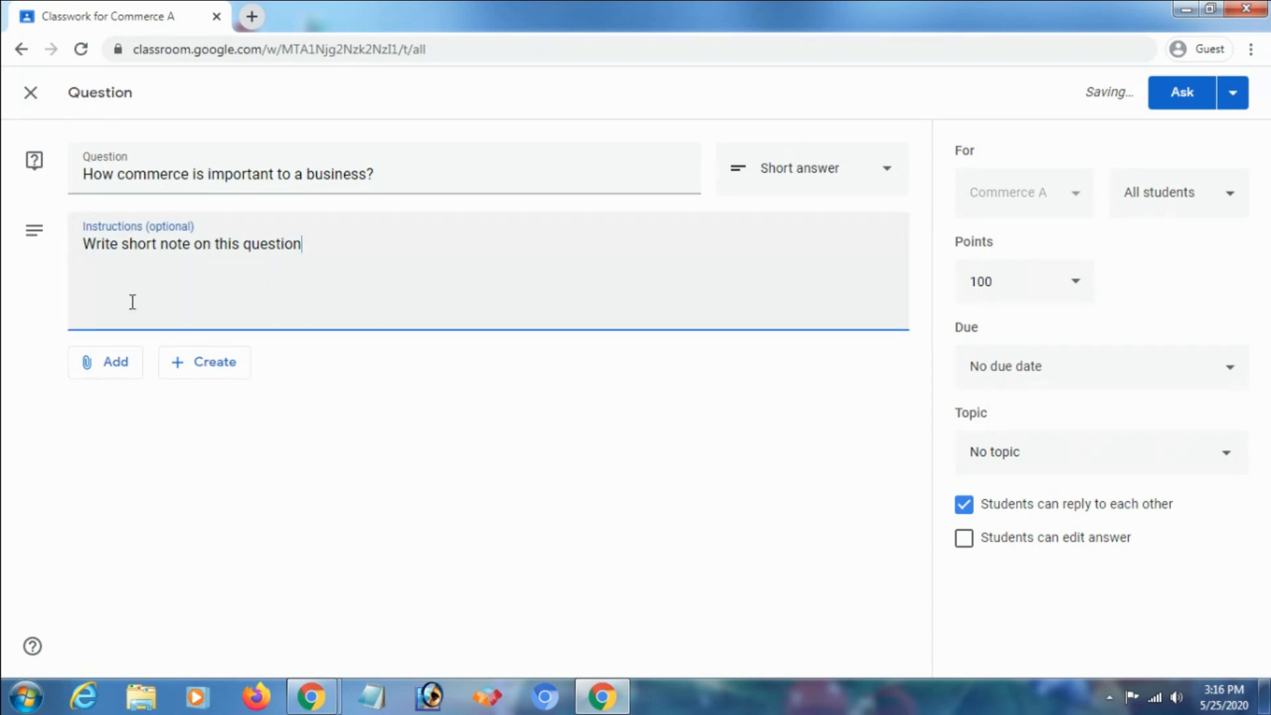
click(1079, 289)
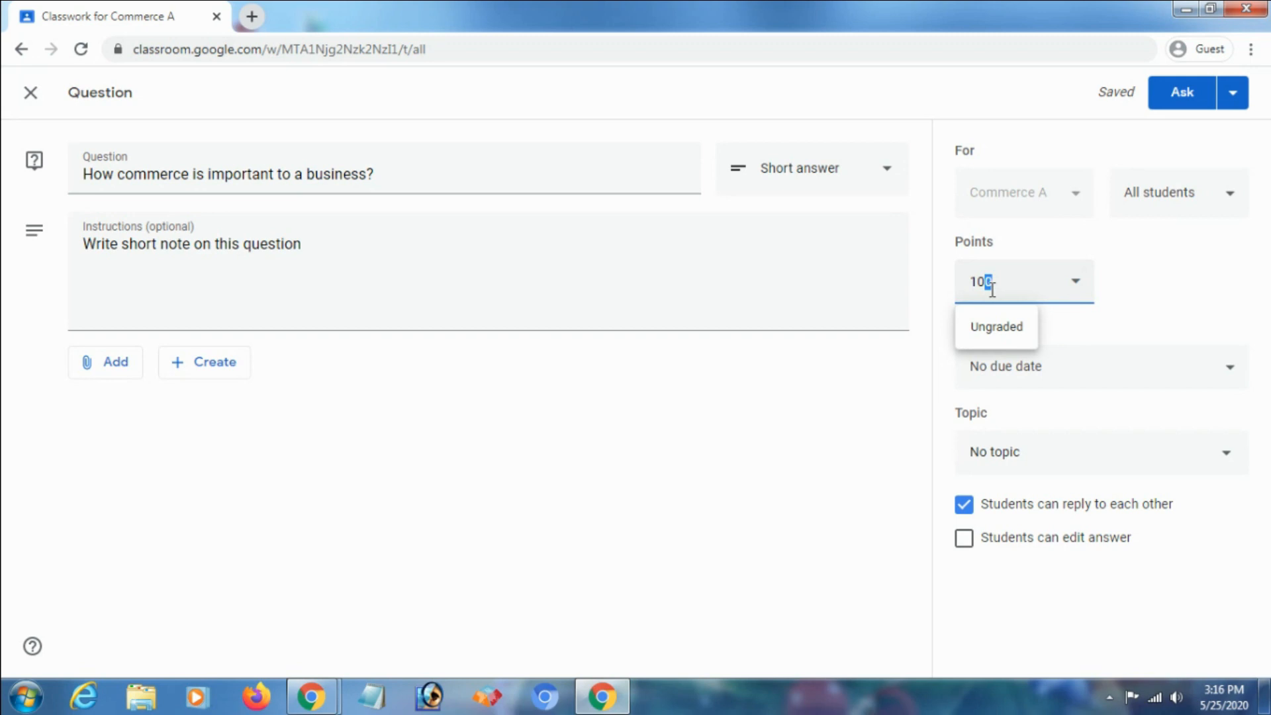
click(865, 402)
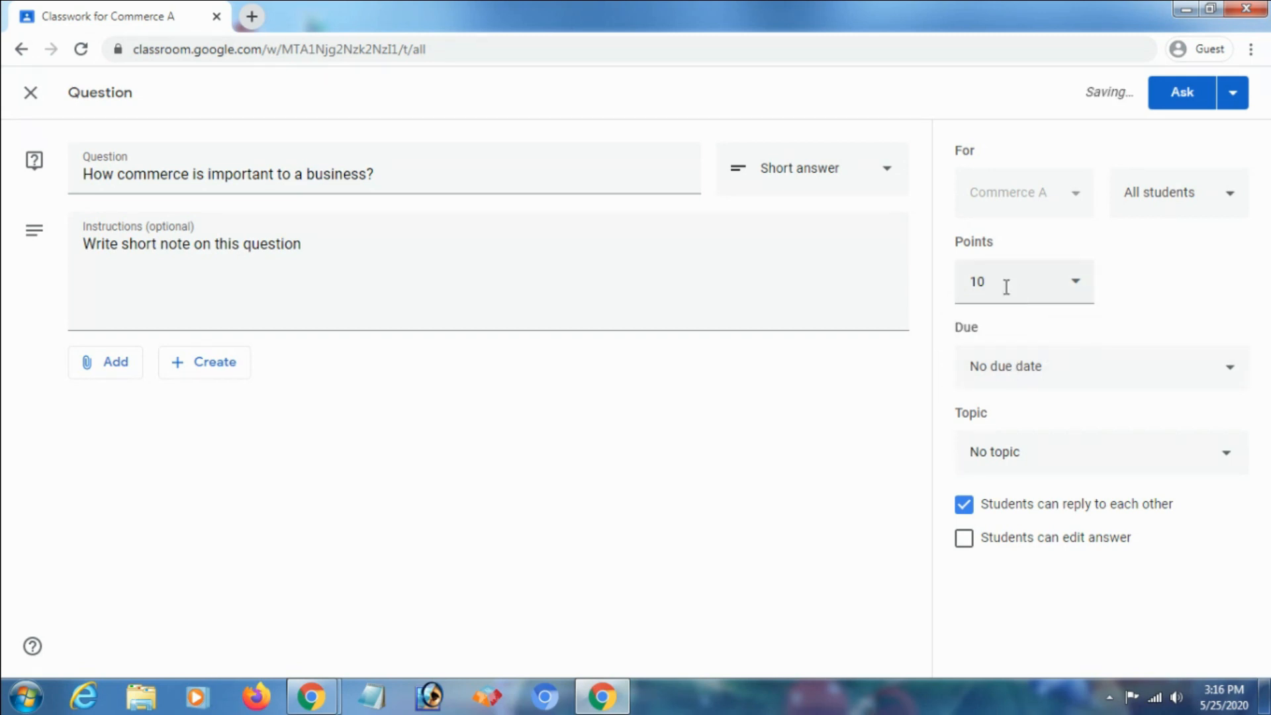
drag(1006, 284, 966, 285)
text(2)
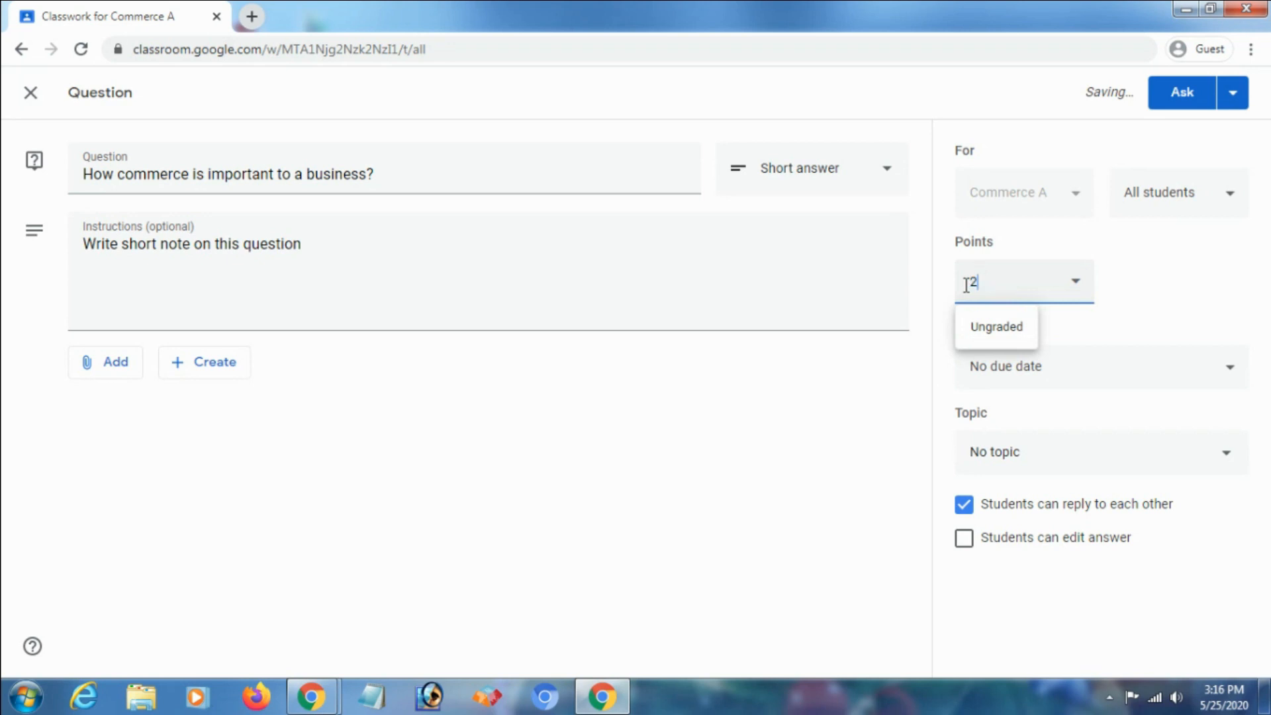
click(903, 380)
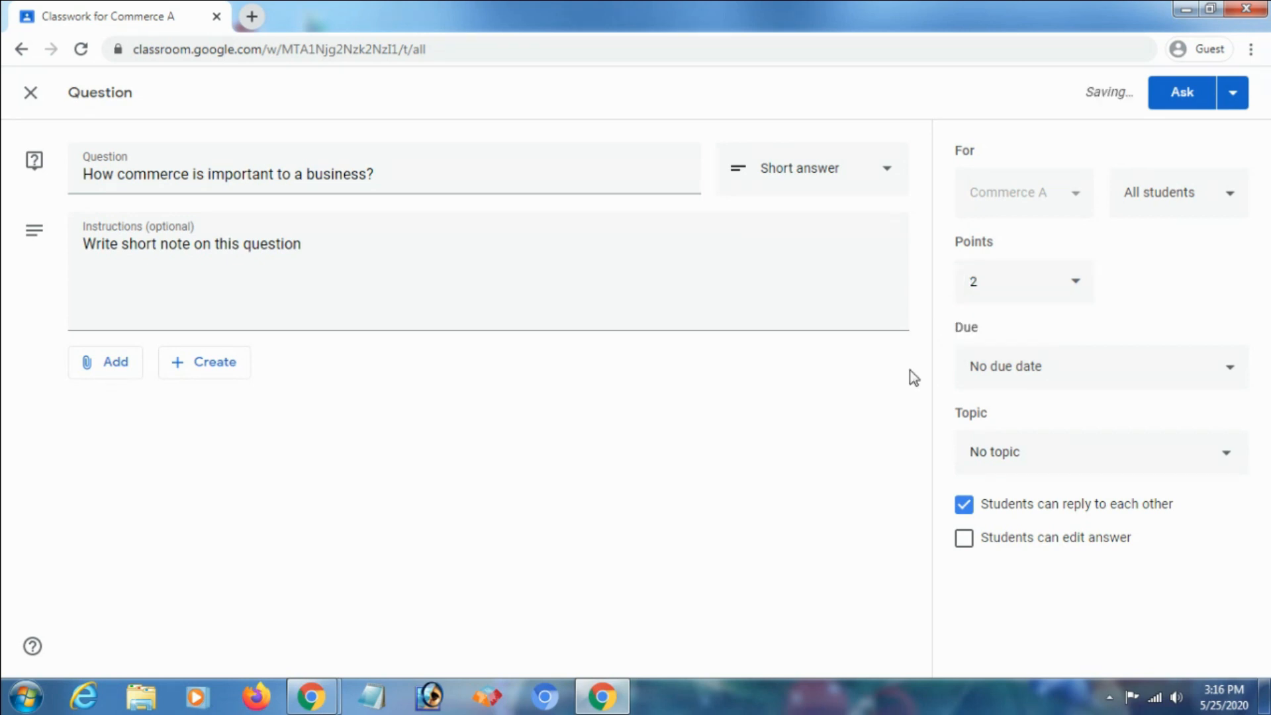
click(1076, 288)
click(852, 398)
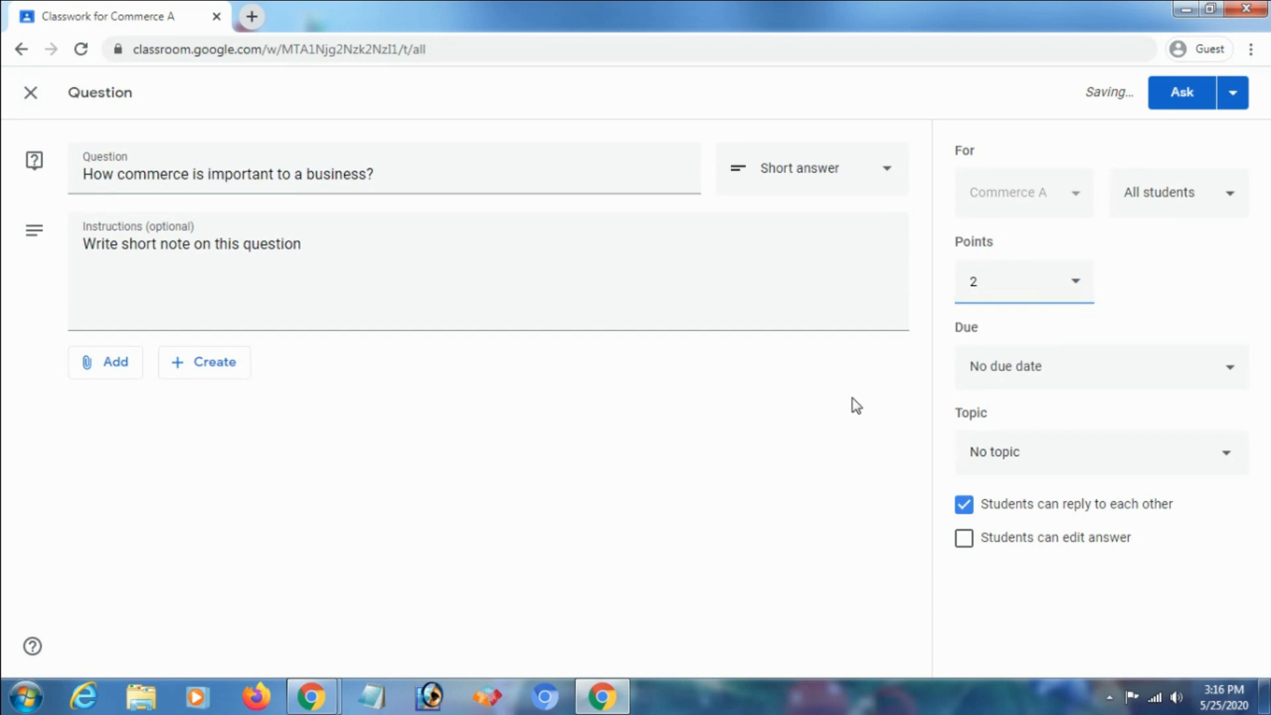
- Set the question's due date to May 27, 2020 at 6:00 PM
click(1061, 384)
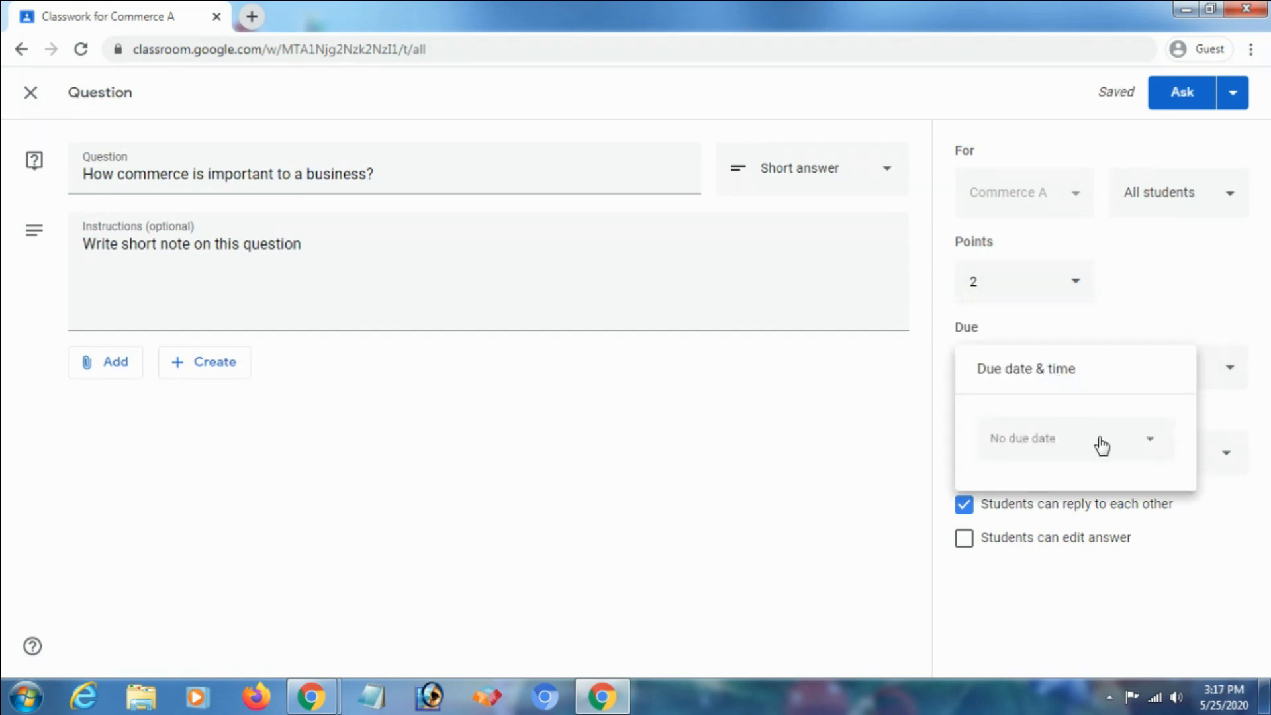
click(1151, 440)
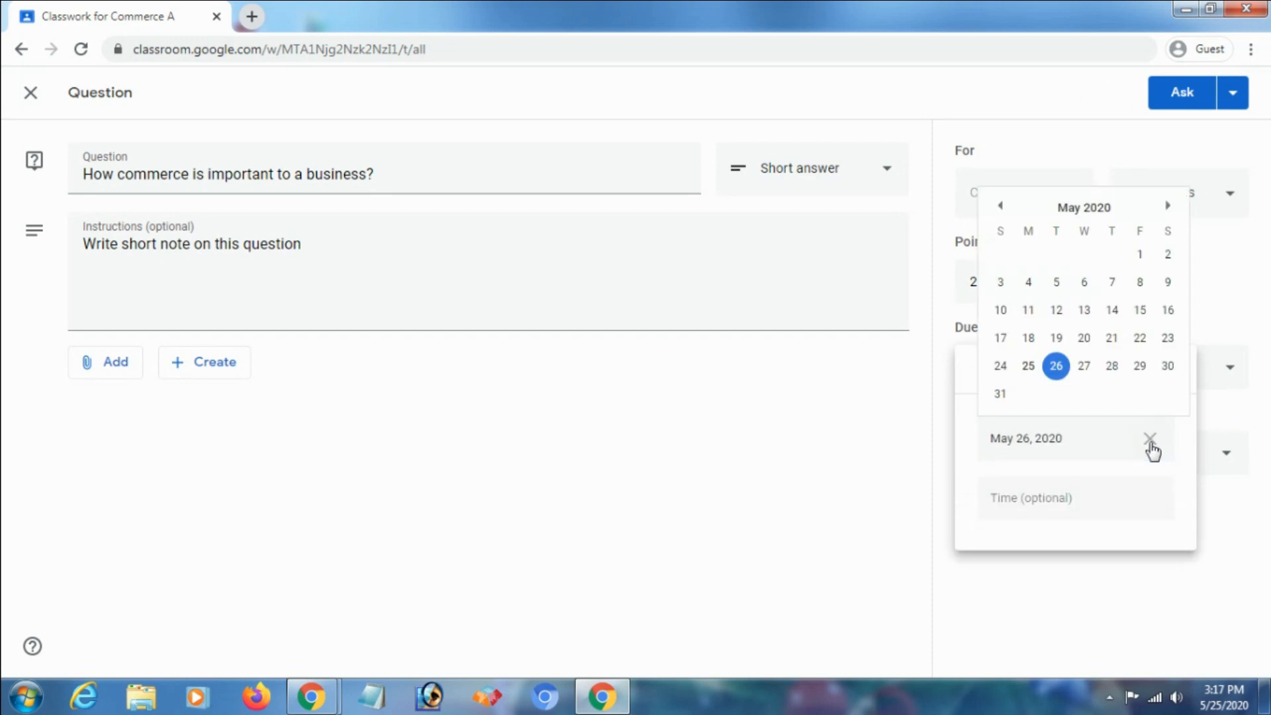
click(1092, 374)
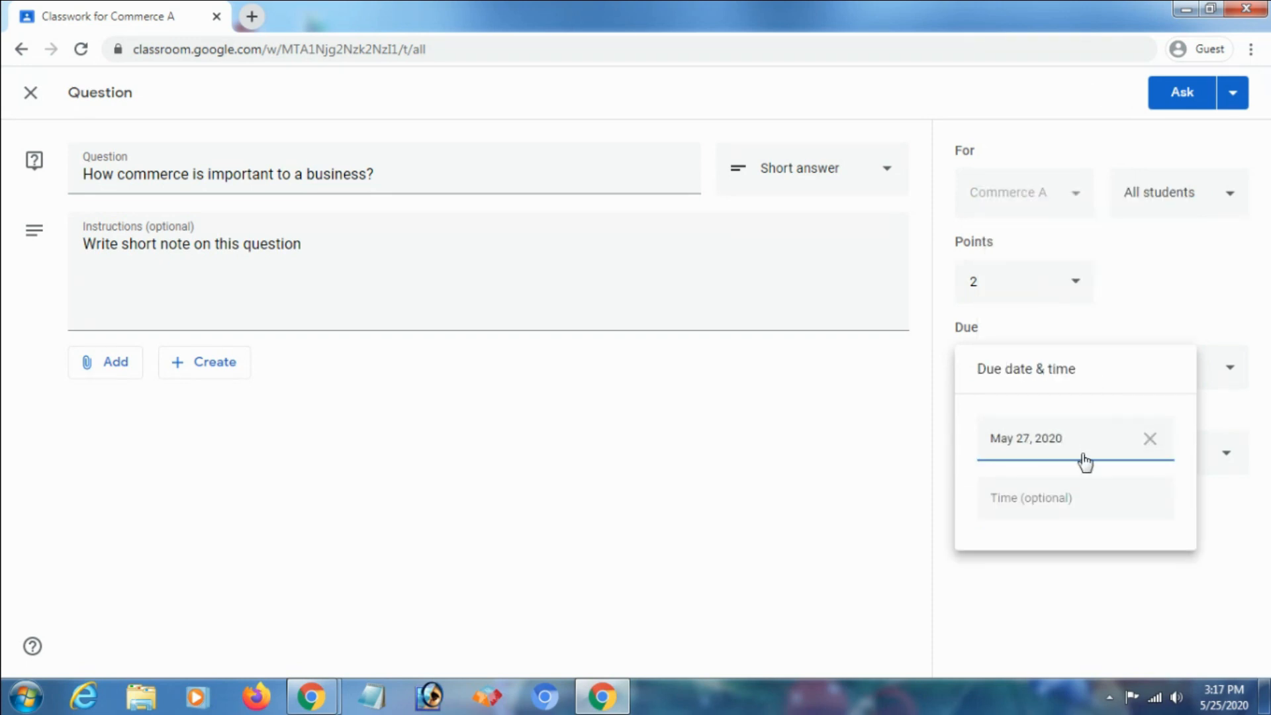
click(1005, 501)
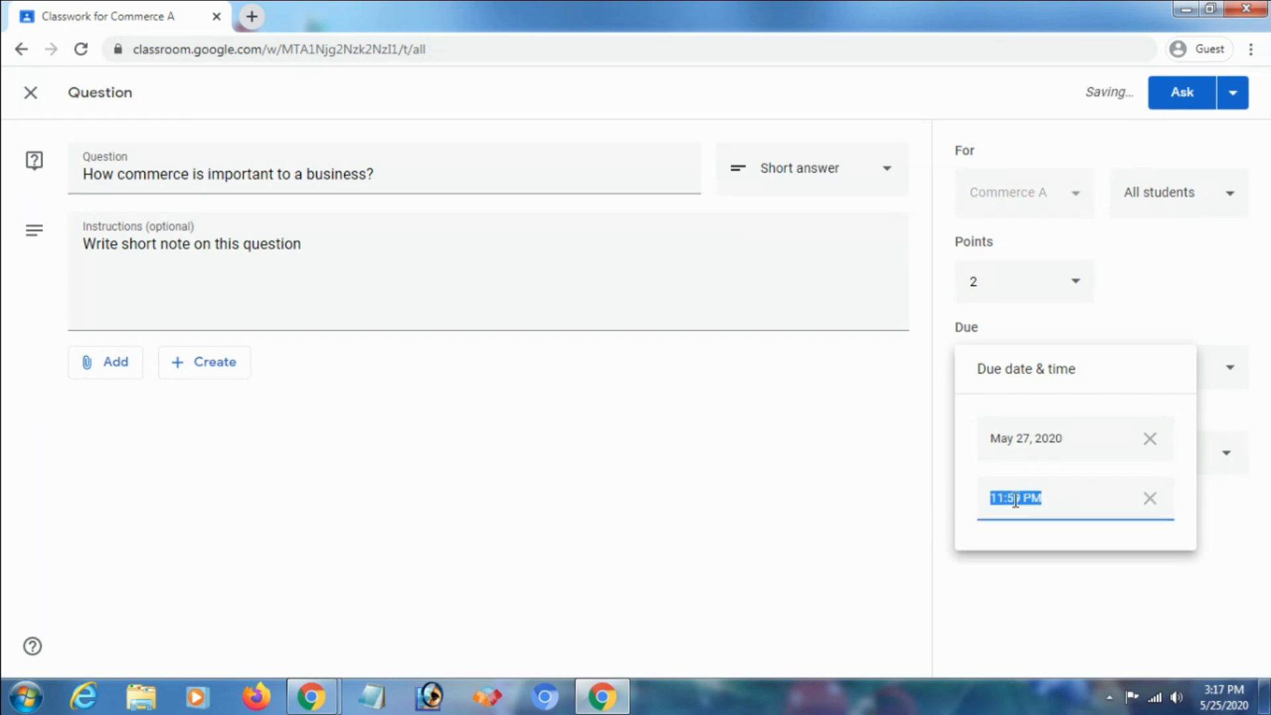
click(1023, 497)
drag(990, 499, 1003, 499)
text(6:00)
click(823, 514)
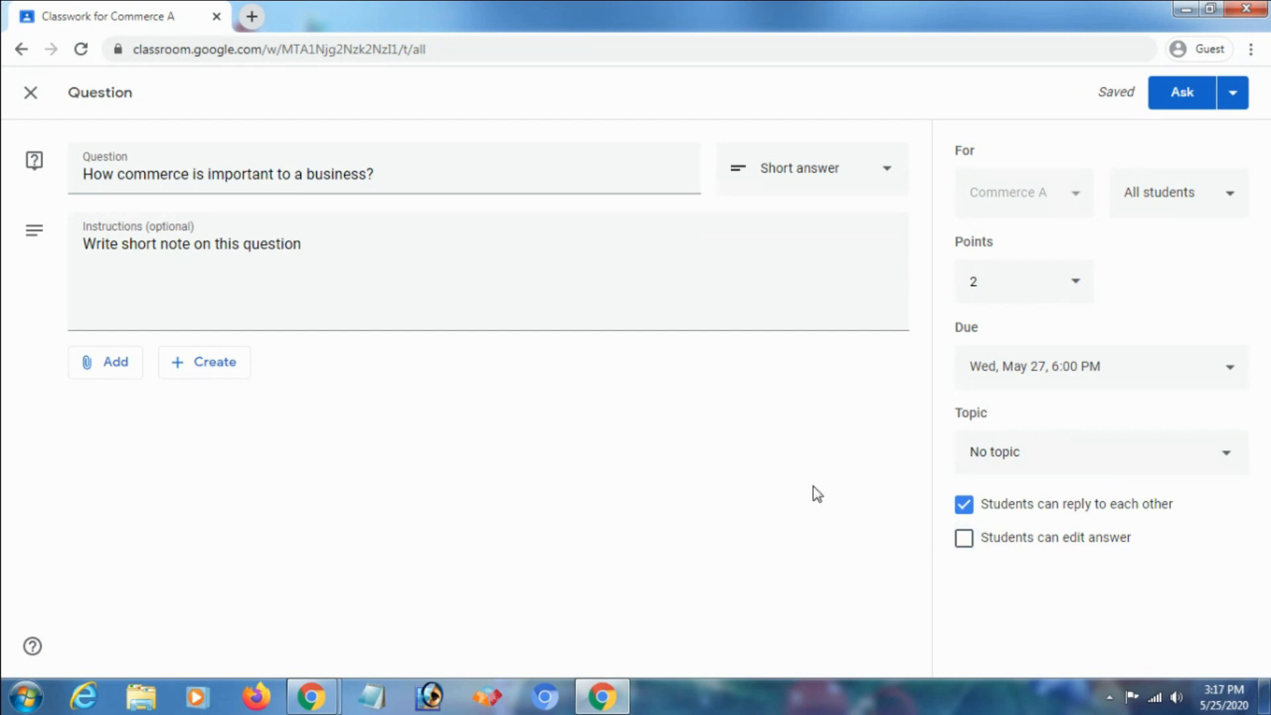
- Post the question to the class and expand its entry in the classwork list
click(1178, 103)
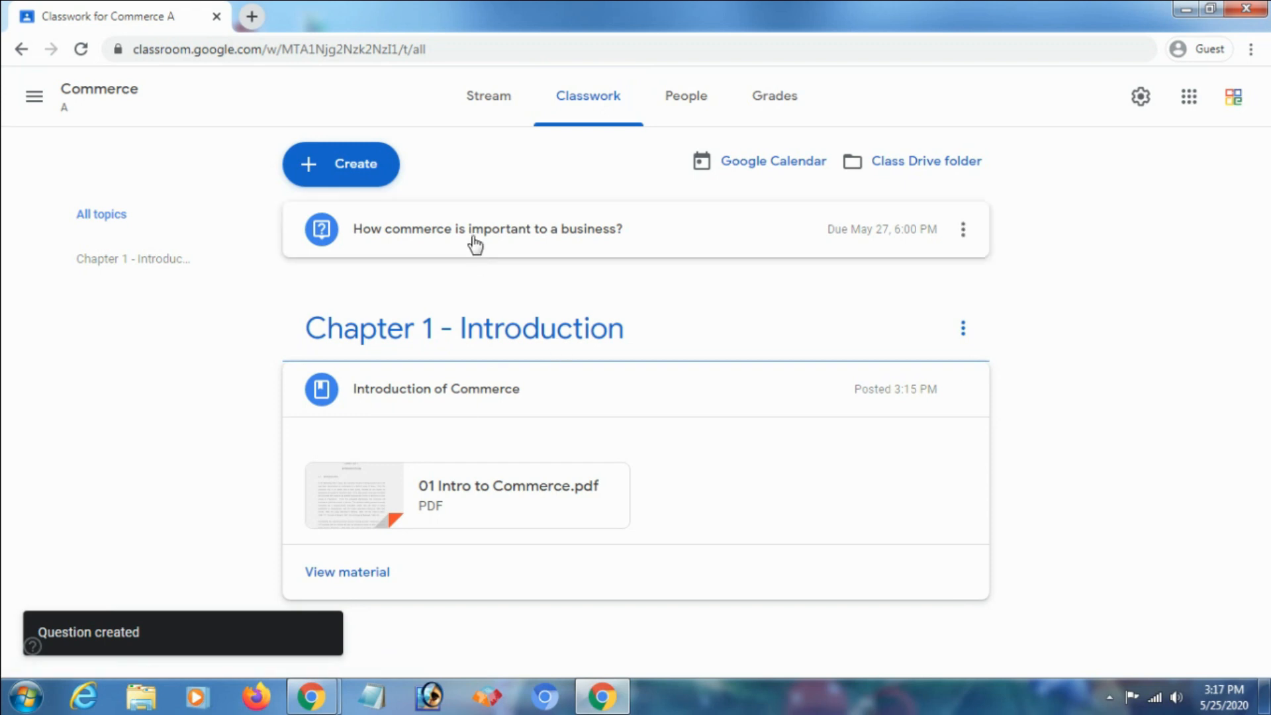
click(887, 235)
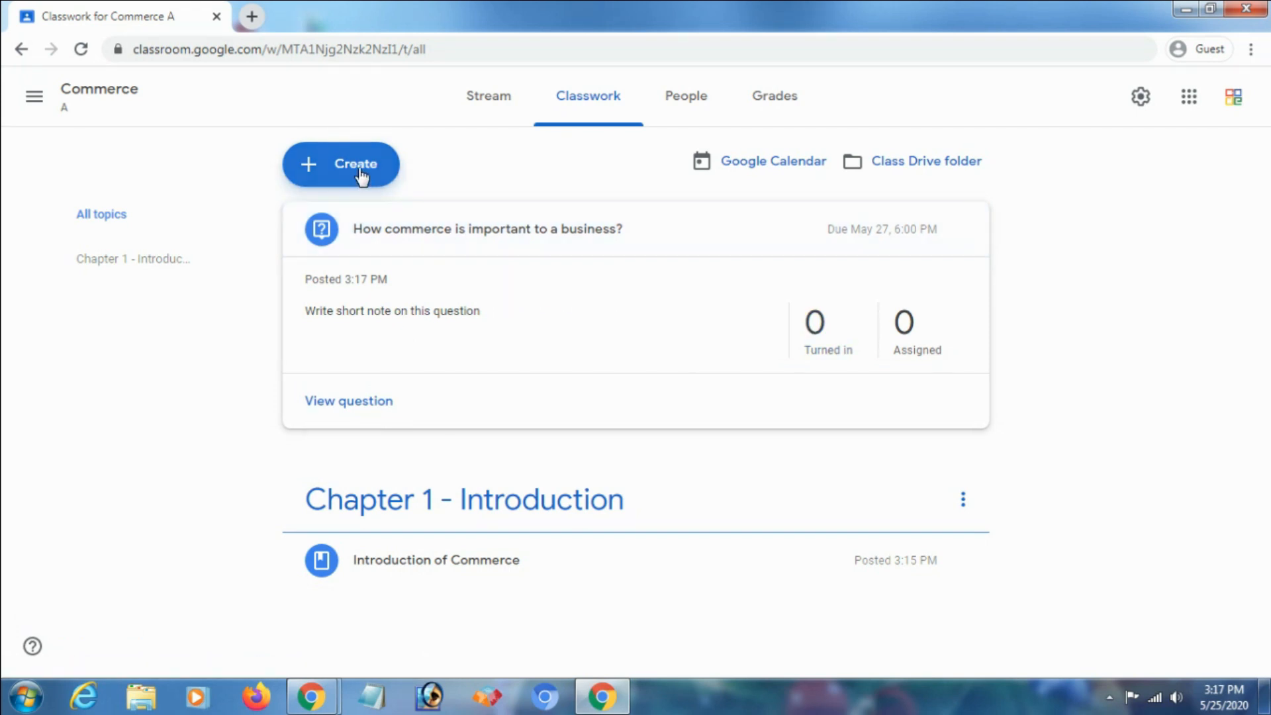
- Create a new quiz assignment titled "Introduction of Commerce"
click(363, 173)
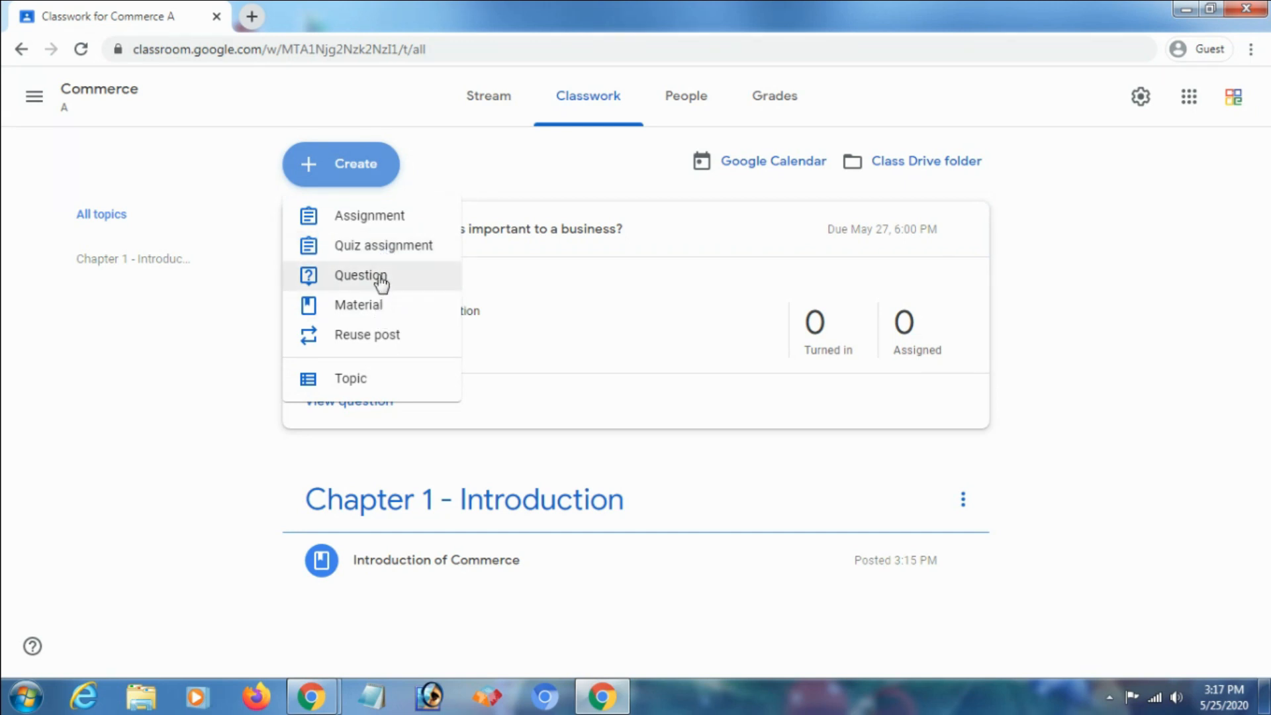
click(386, 258)
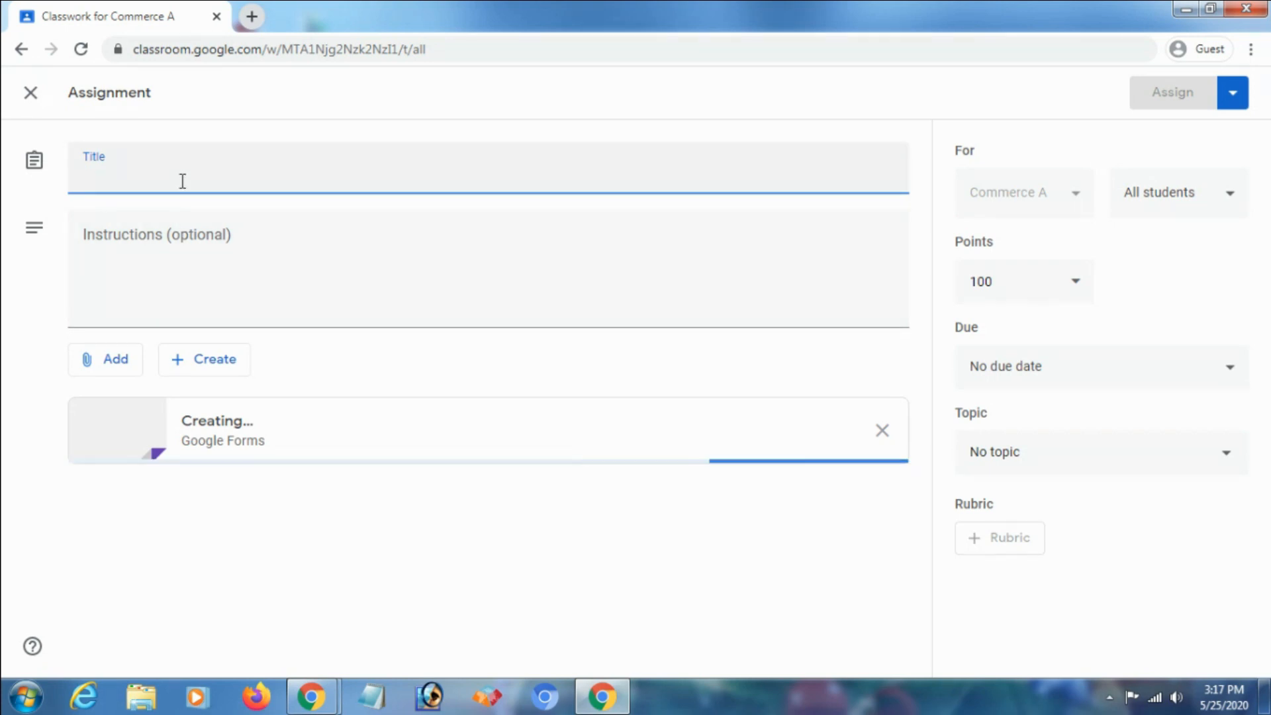
text(Intr)
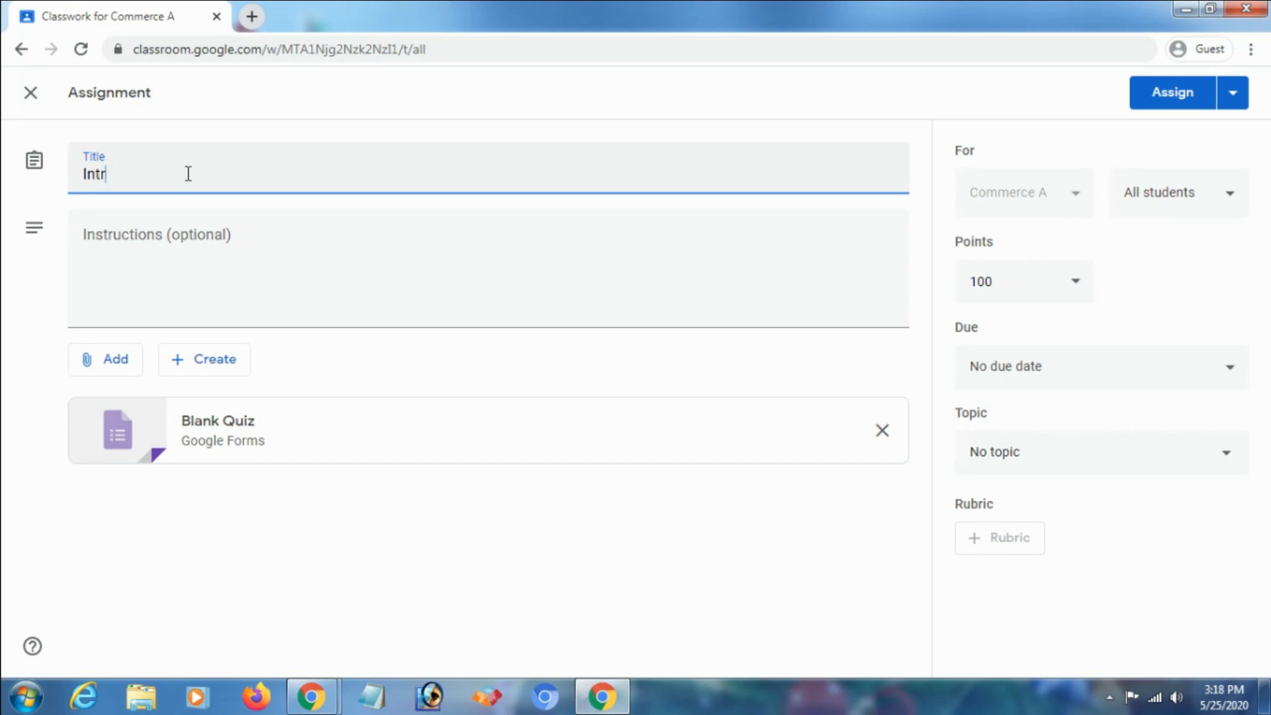
text(oduction of Commerce)
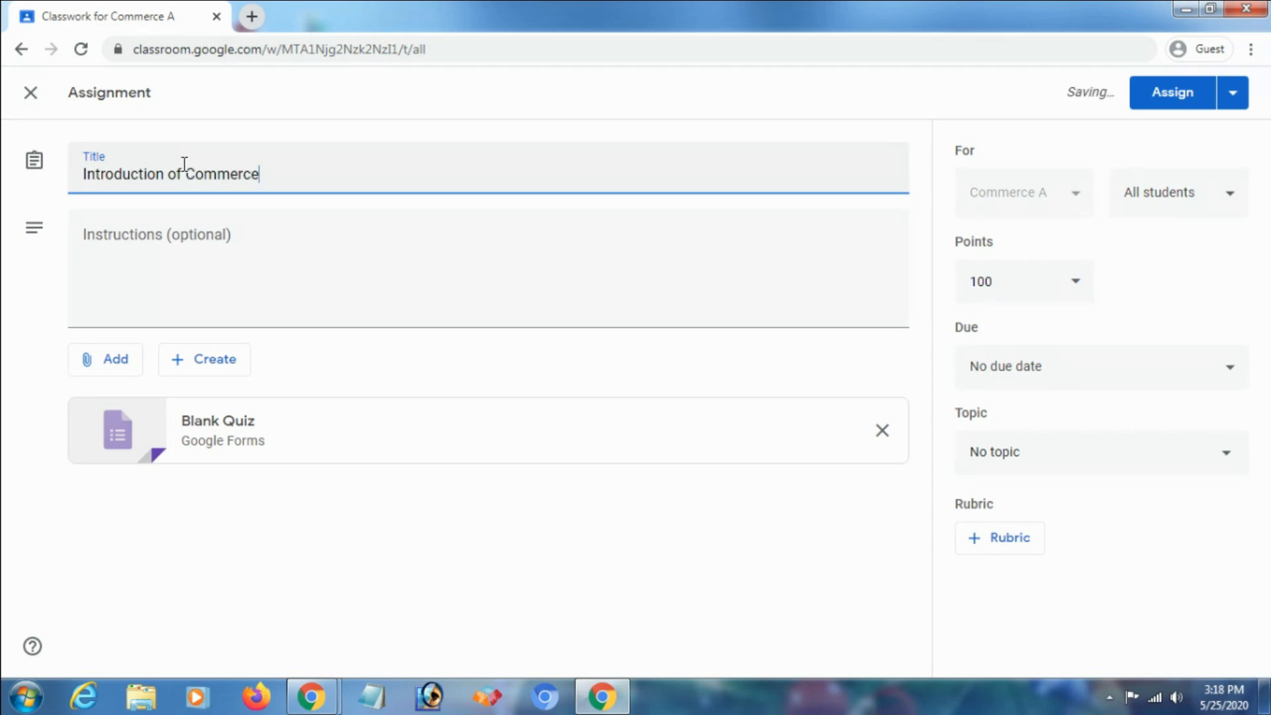
- Enter the quiz assignment's instructions as "Attend the Quiz before (date)"
click(187, 318)
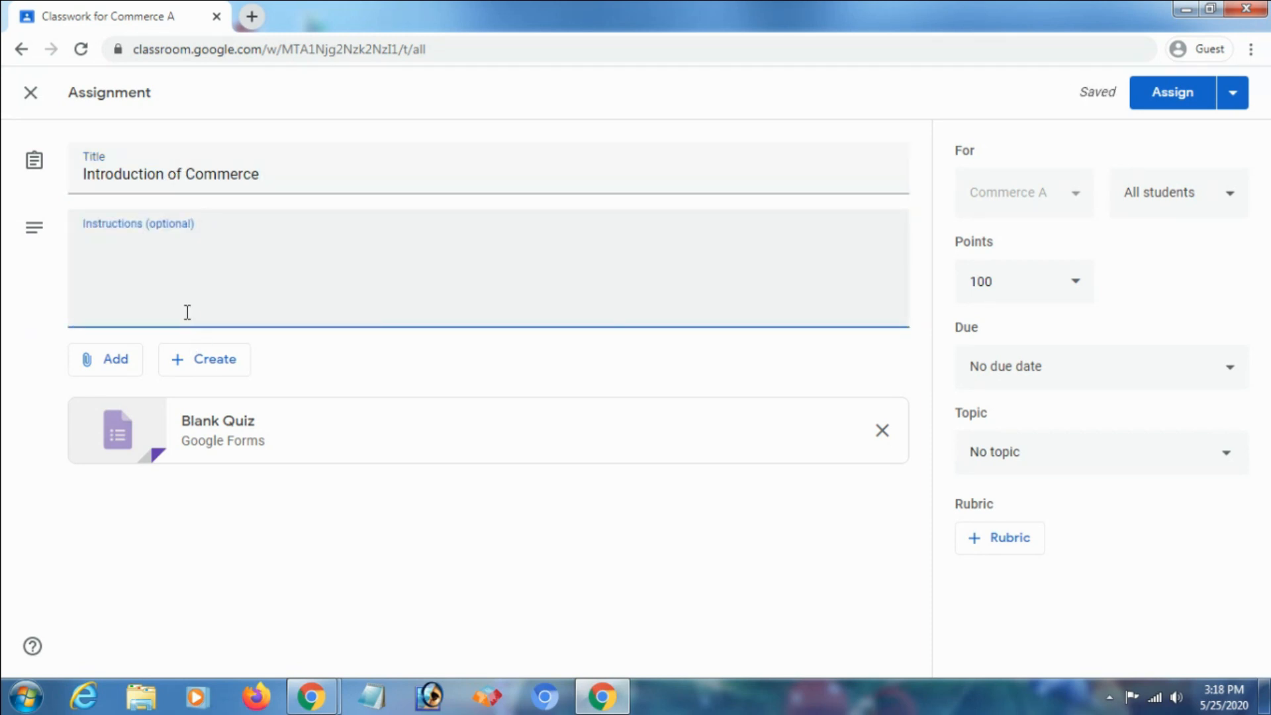
text(Attend the Qu)
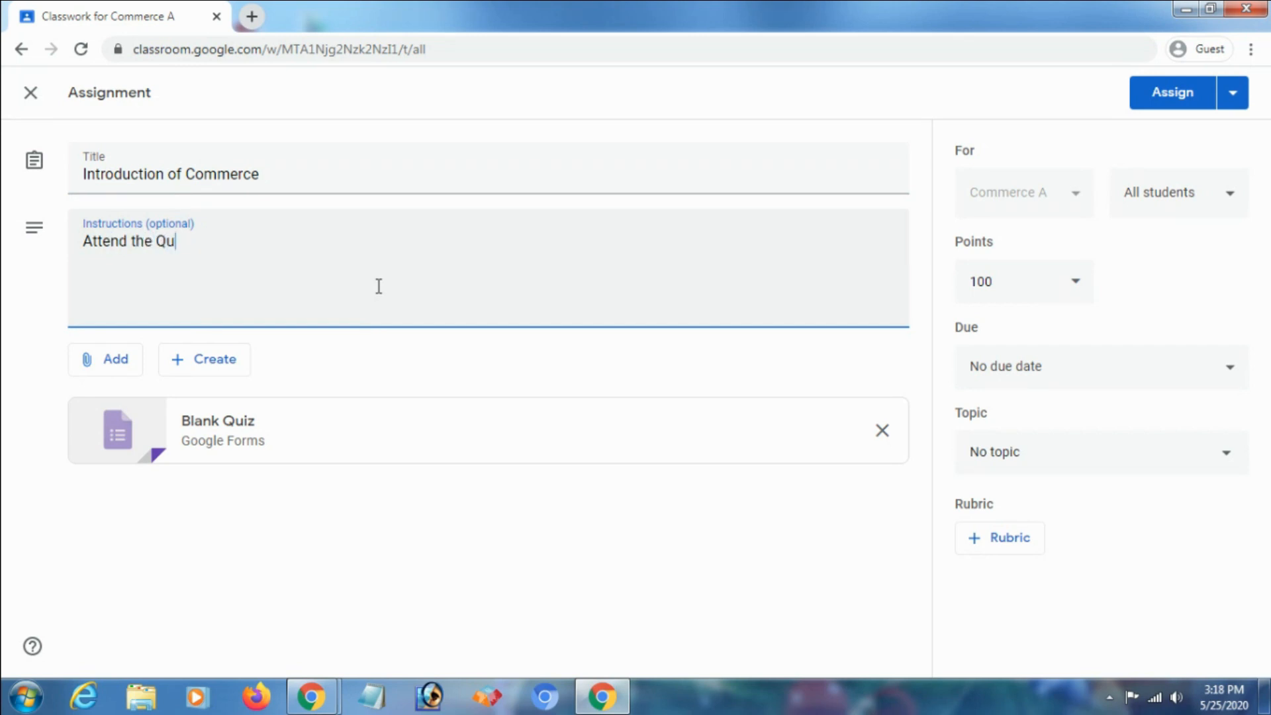
text(iz before (date)
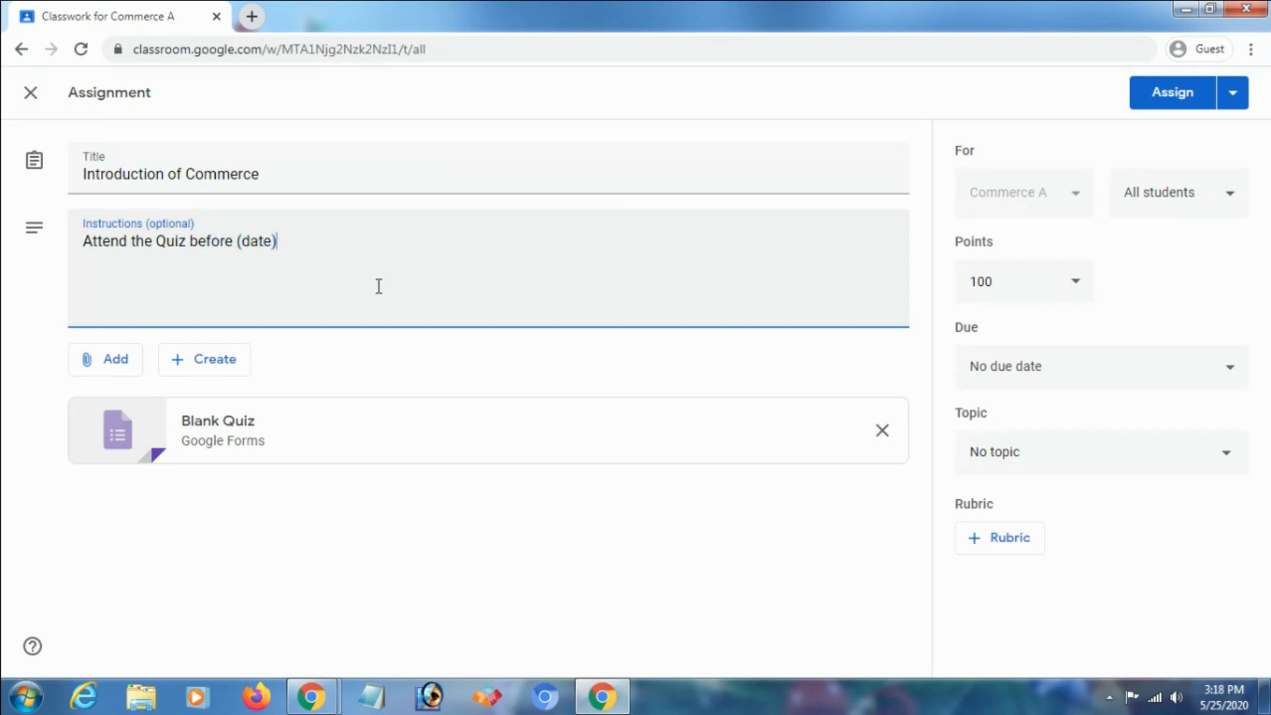
click(256, 293)
- Open the attached Blank Quiz form for editing in Google Forms and dismiss the quiz tour offer
click(239, 430)
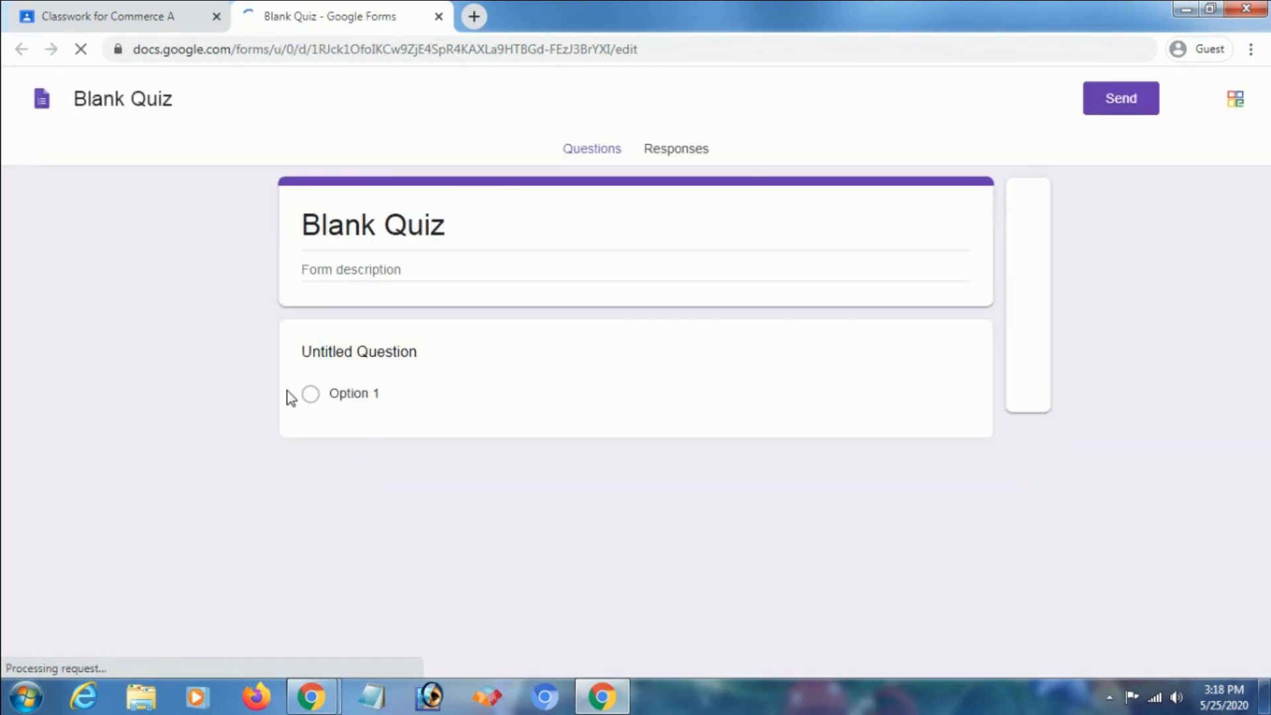
click(360, 227)
click(347, 227)
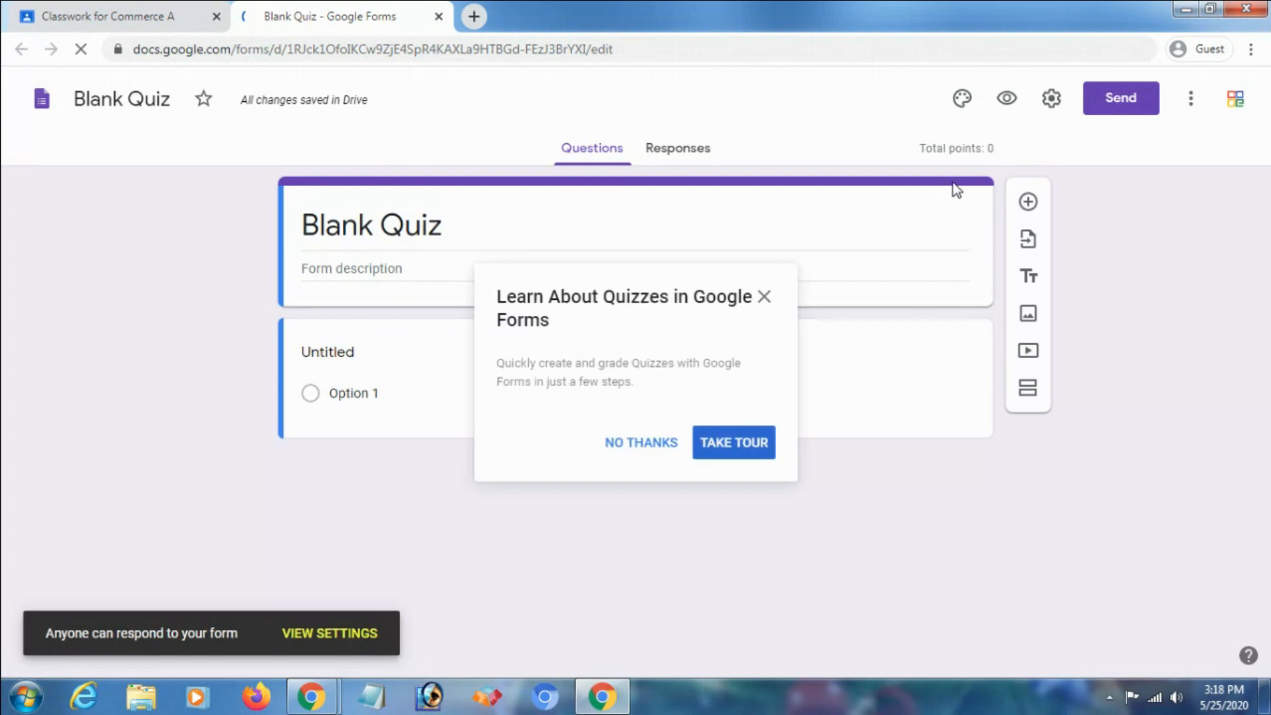
click(764, 297)
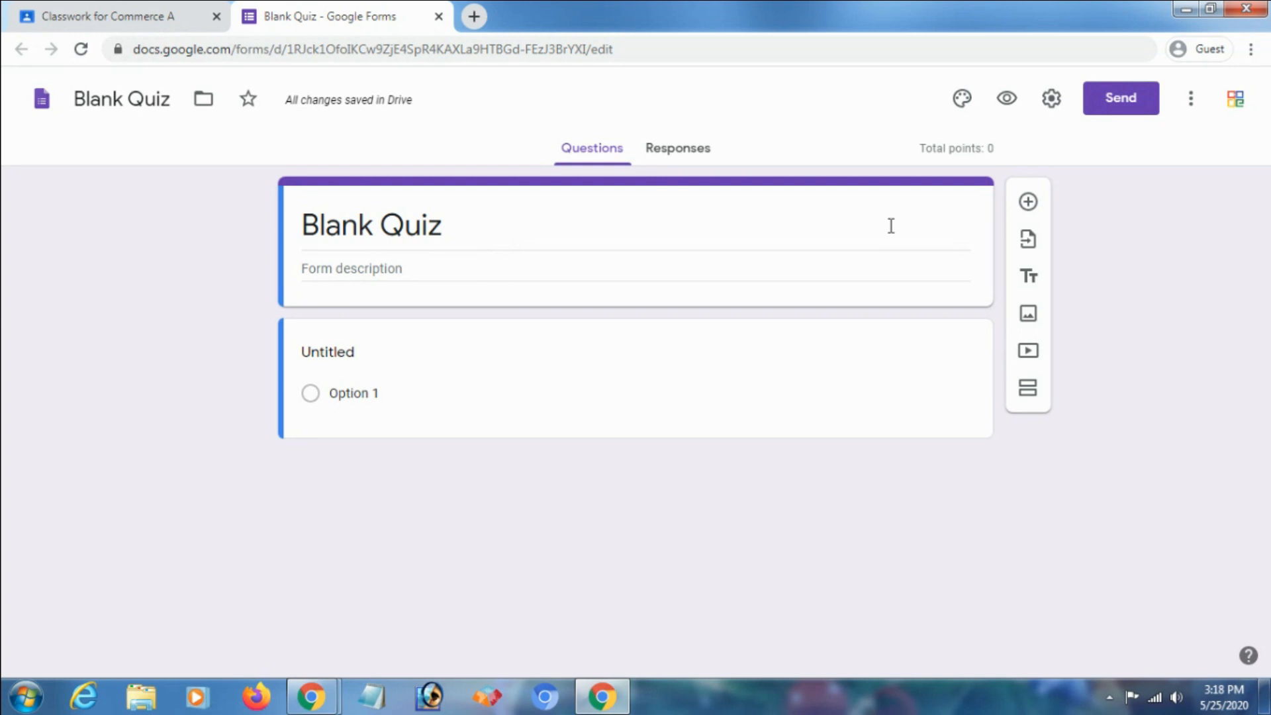
- Save the form's quiz settings with grades released immediately after each submission, then close the form and return to the classwork list
click(1050, 101)
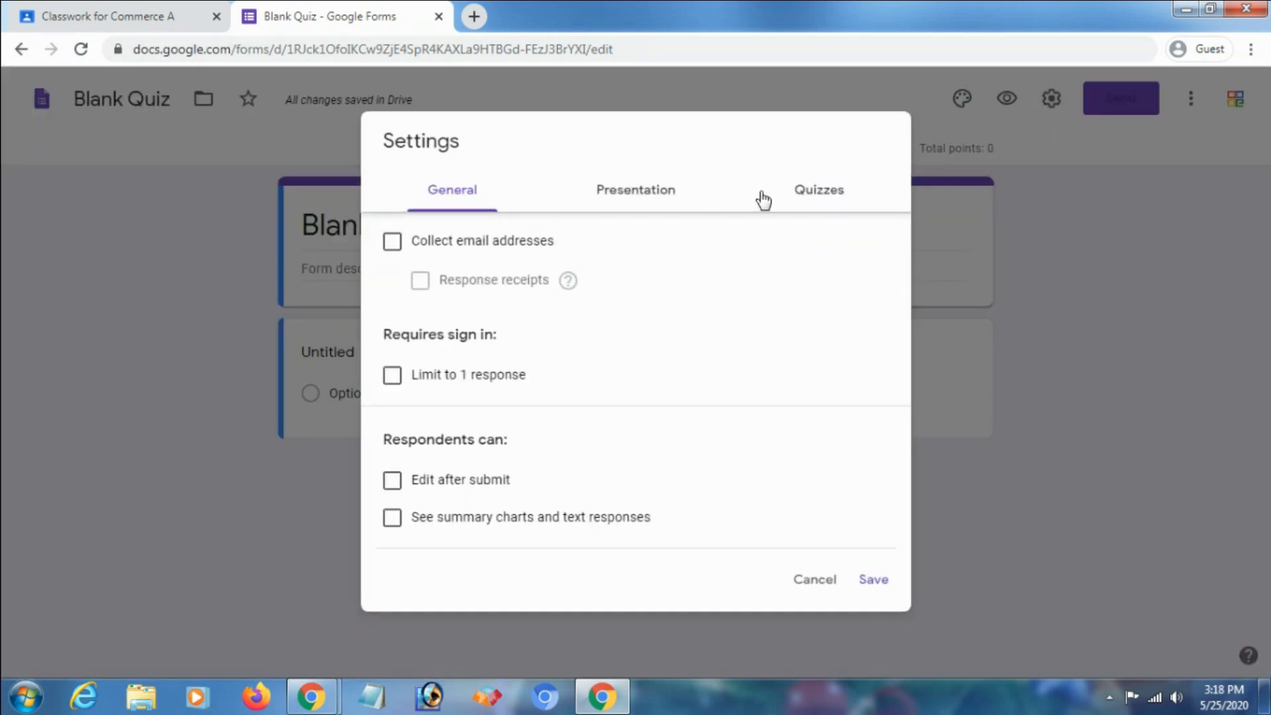
click(812, 196)
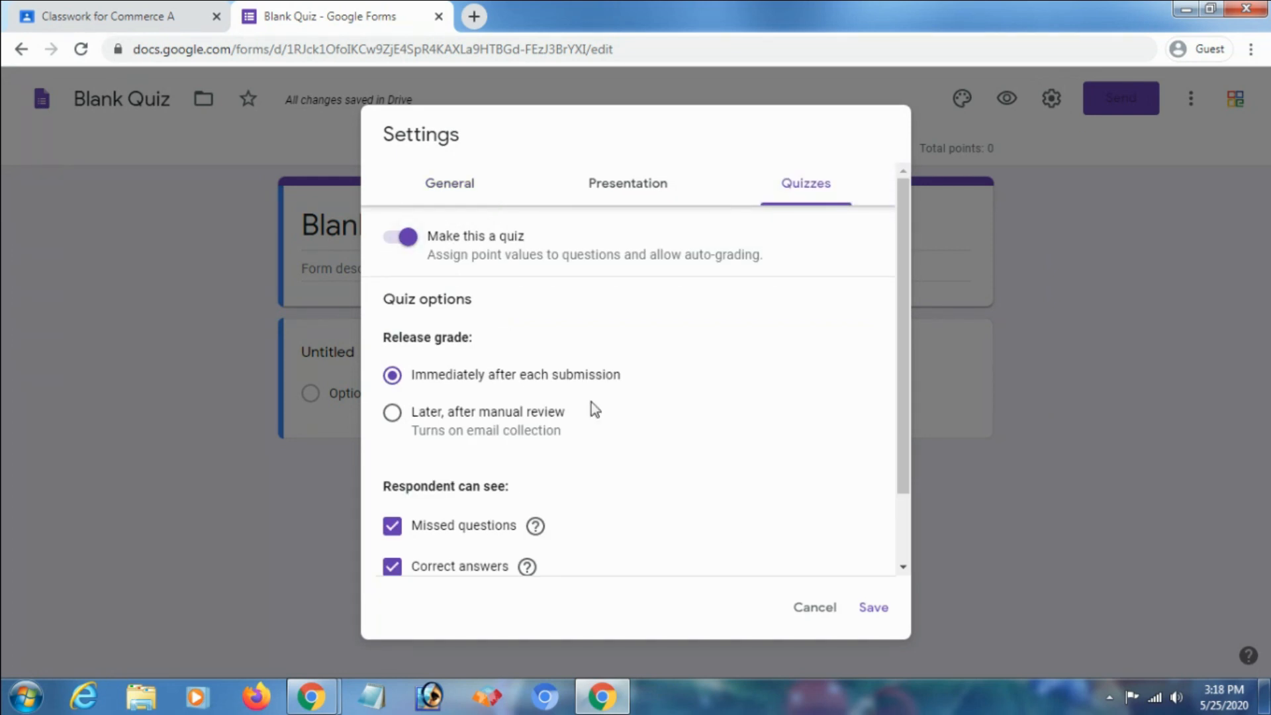
click(871, 612)
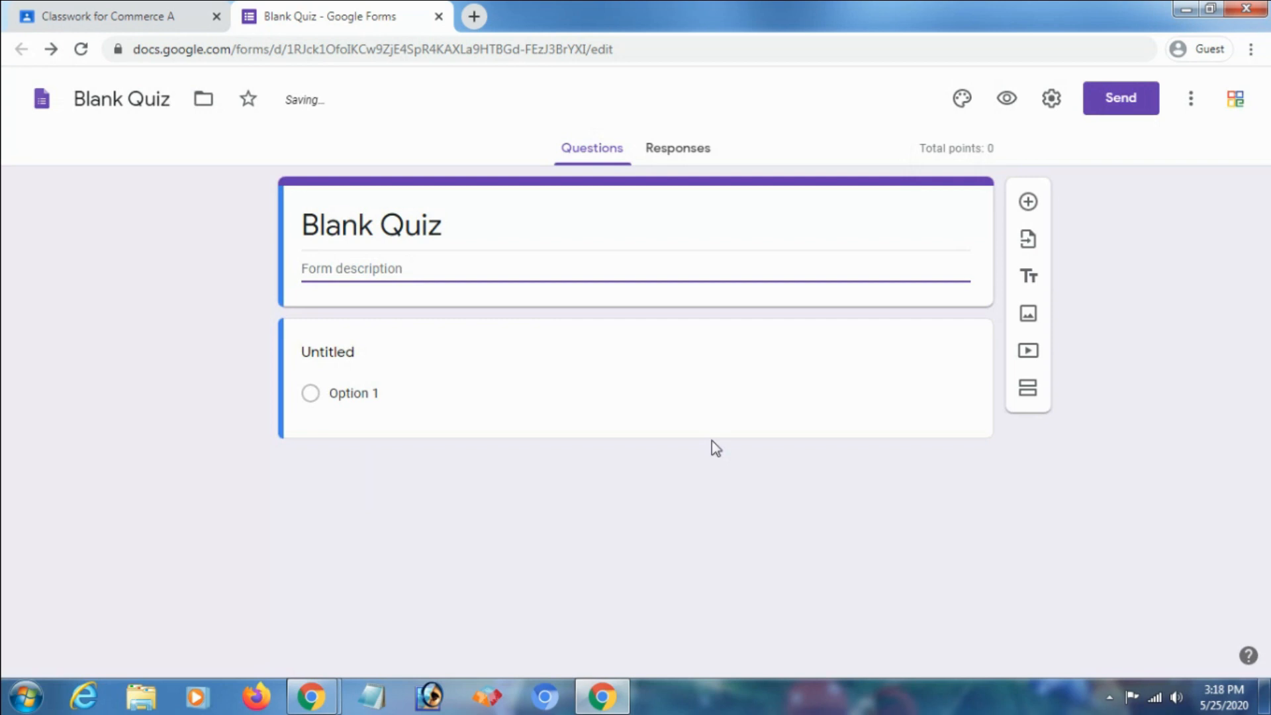
click(438, 15)
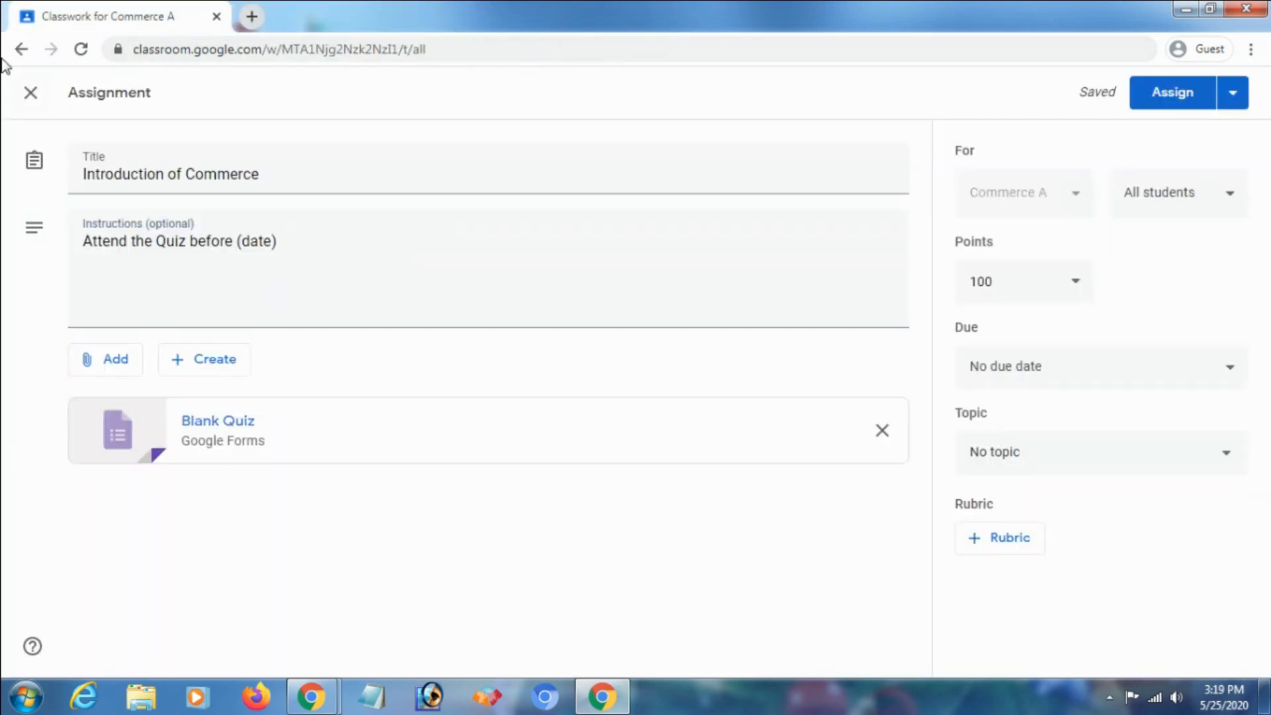
click(21, 50)
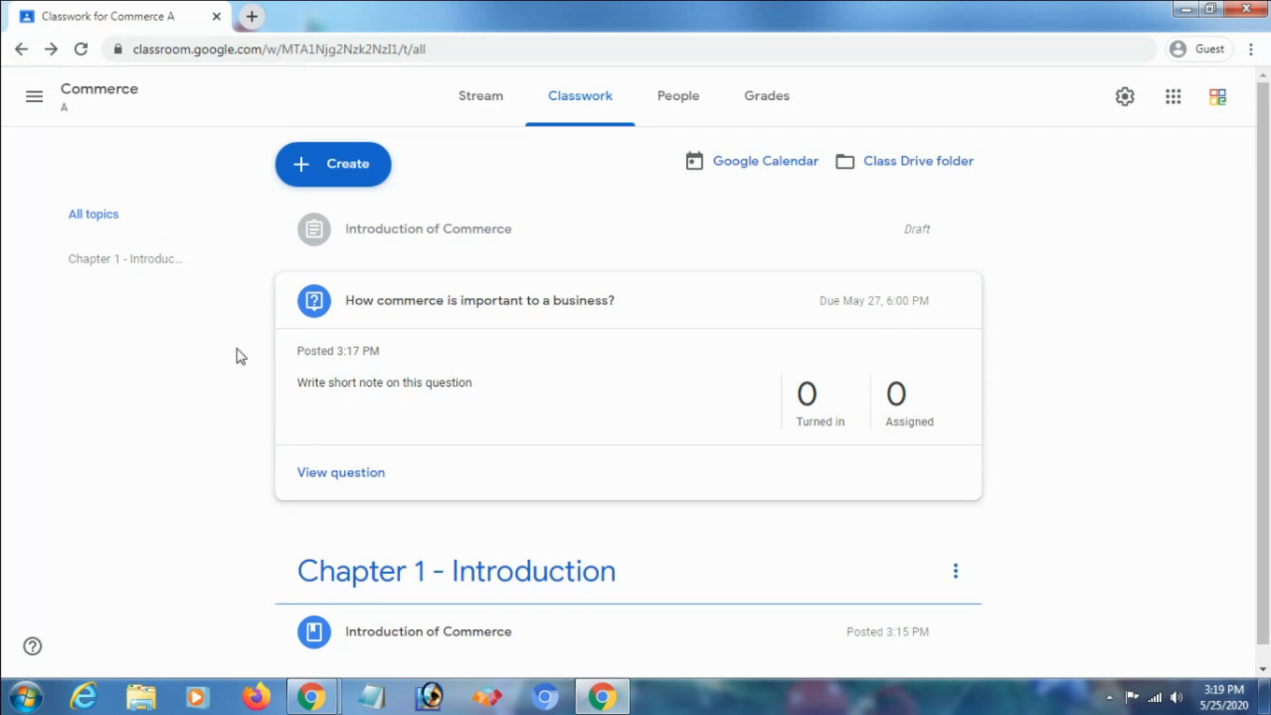
- Create a new assignment in the Commerce class titled "Importance of Commerce"
click(335, 175)
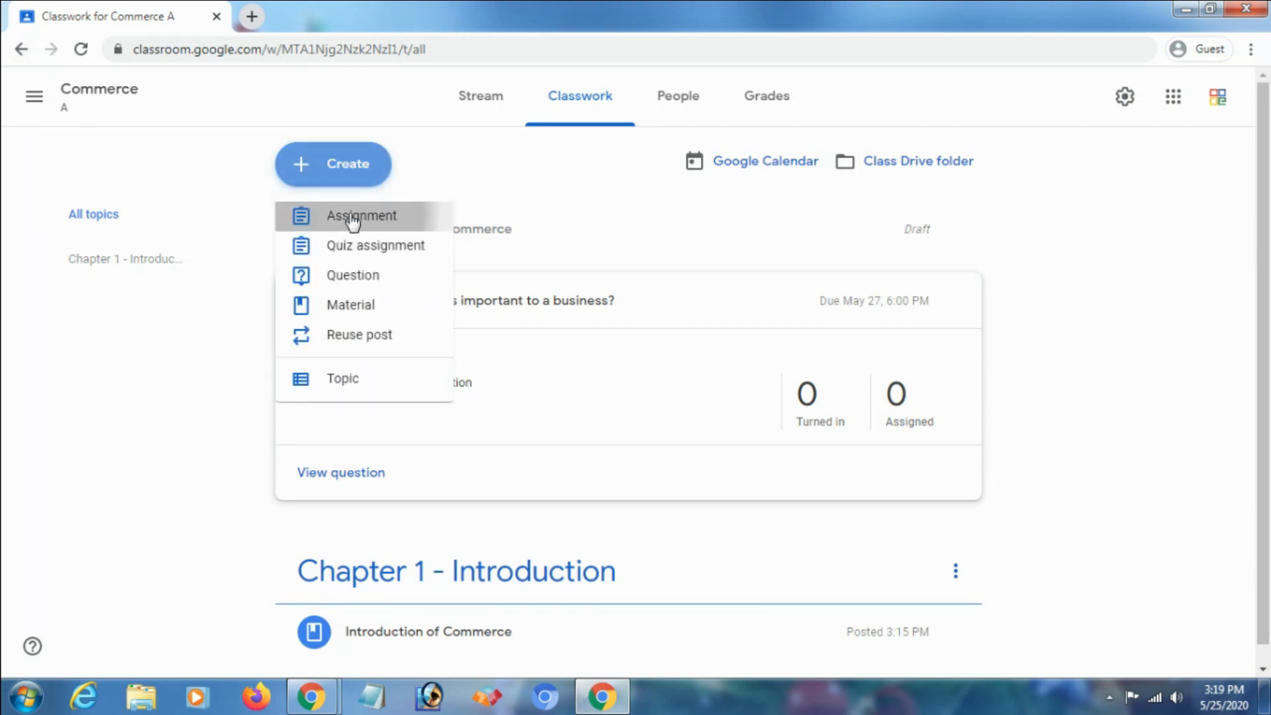
click(349, 219)
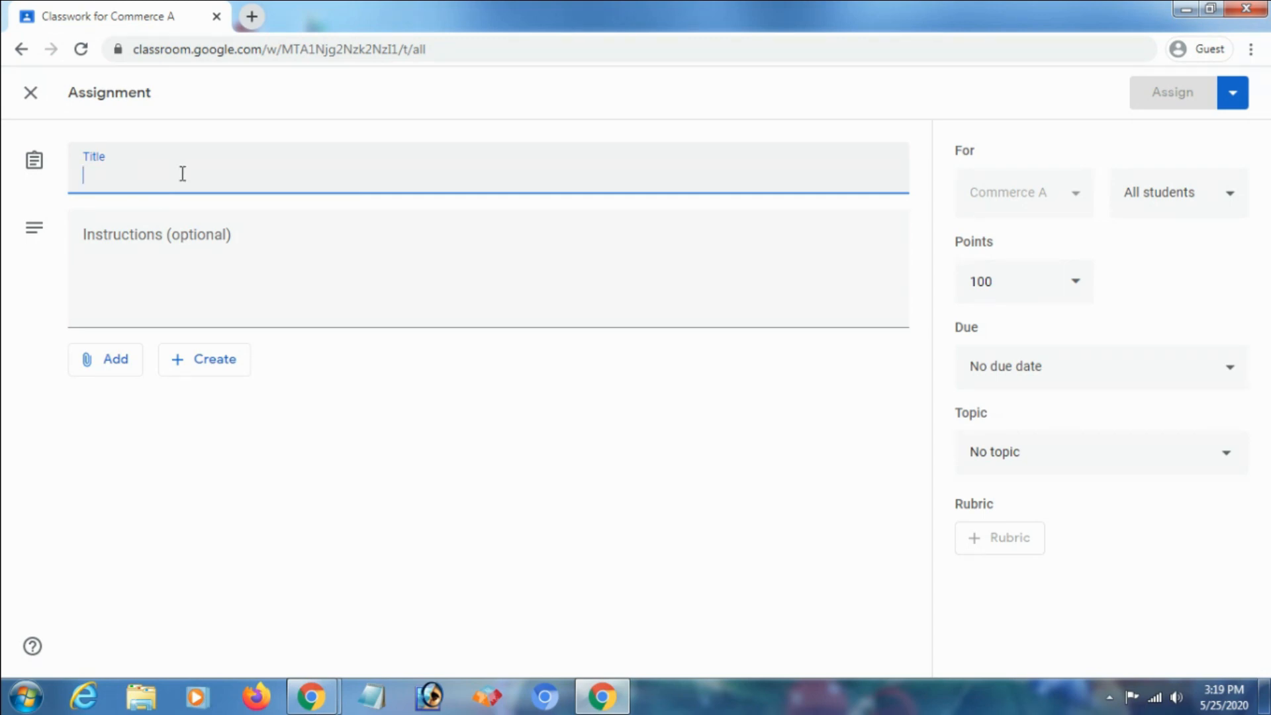
text(Importance of Commerce)
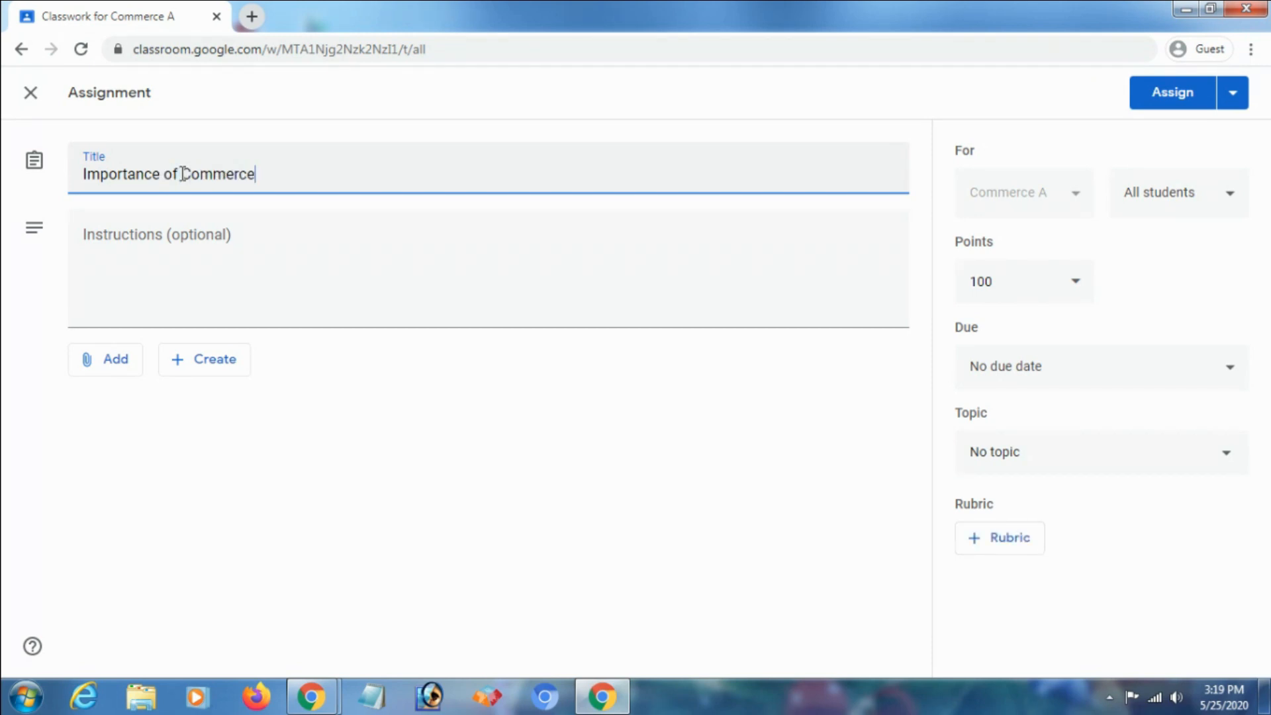
- Set the assignment's points to 10, leaving the instructions empty
click(168, 261)
click(1009, 286)
text(10)
click(877, 391)
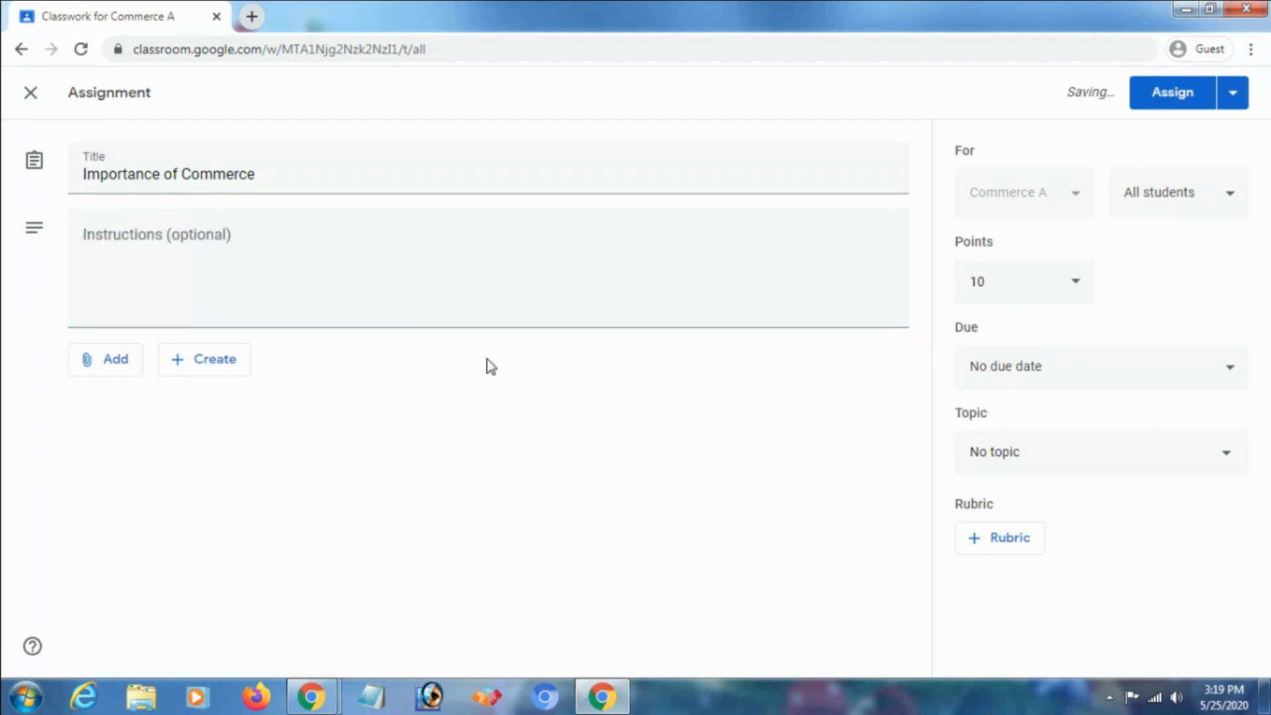
- Check the available attachment sources without adding one, and post the assignment to all students
click(119, 364)
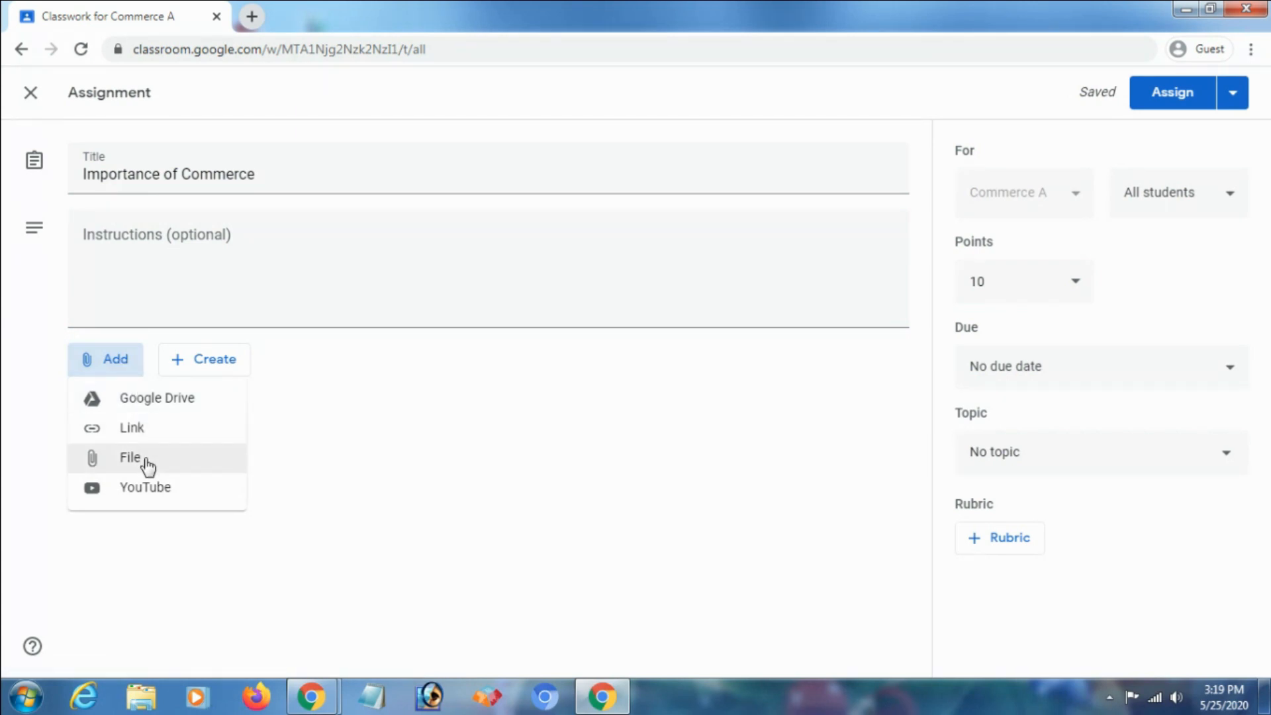
click(457, 436)
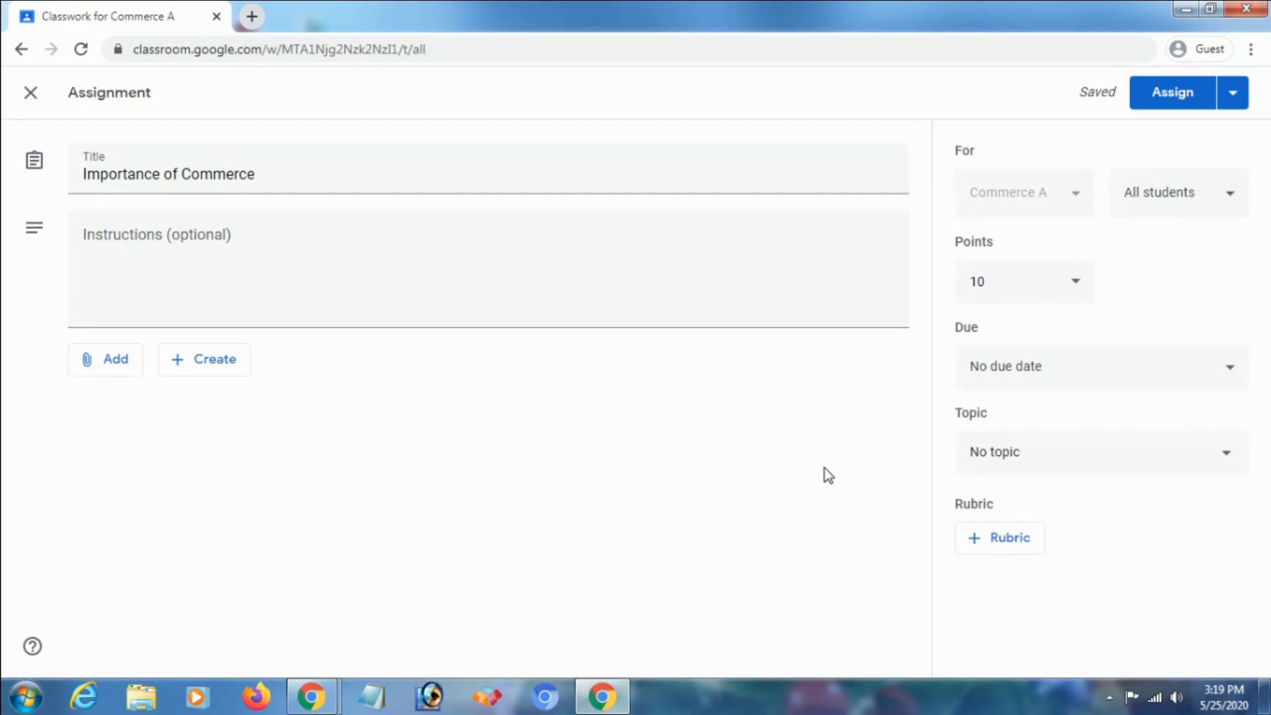
click(1194, 96)
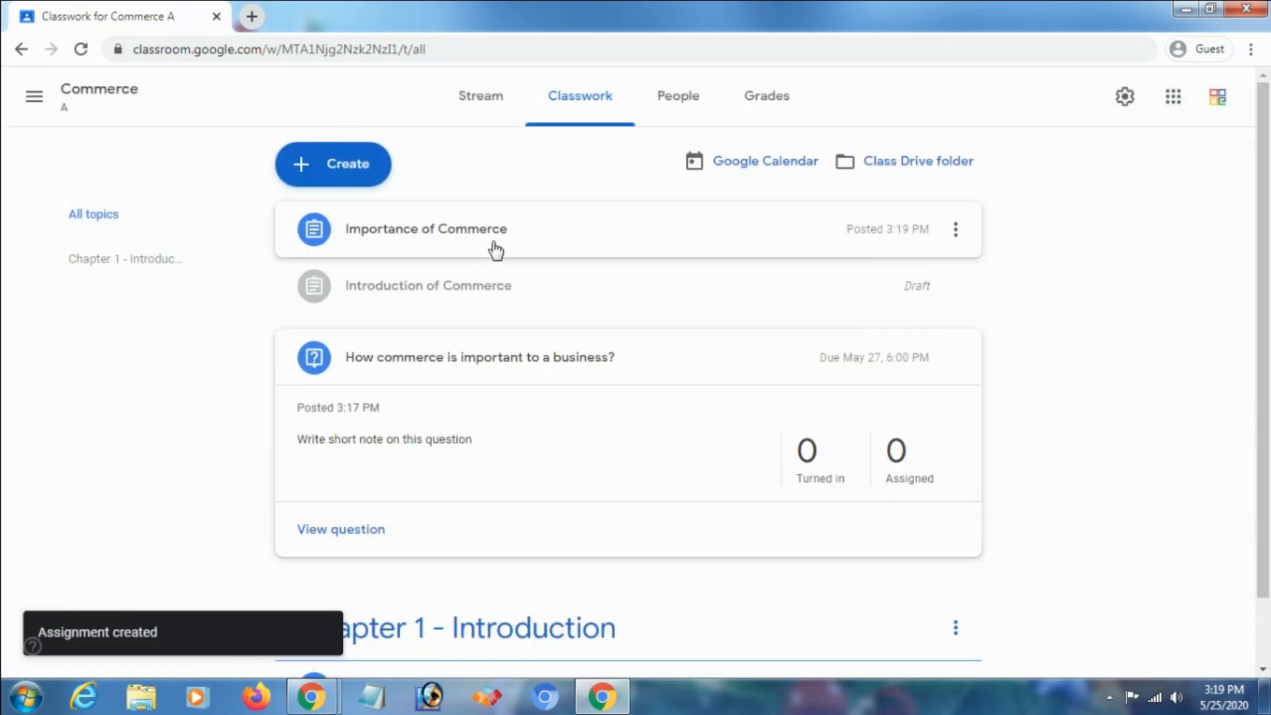
- Open the class's Google Drive folder to view its stored files, and return to the classwork page
click(876, 165)
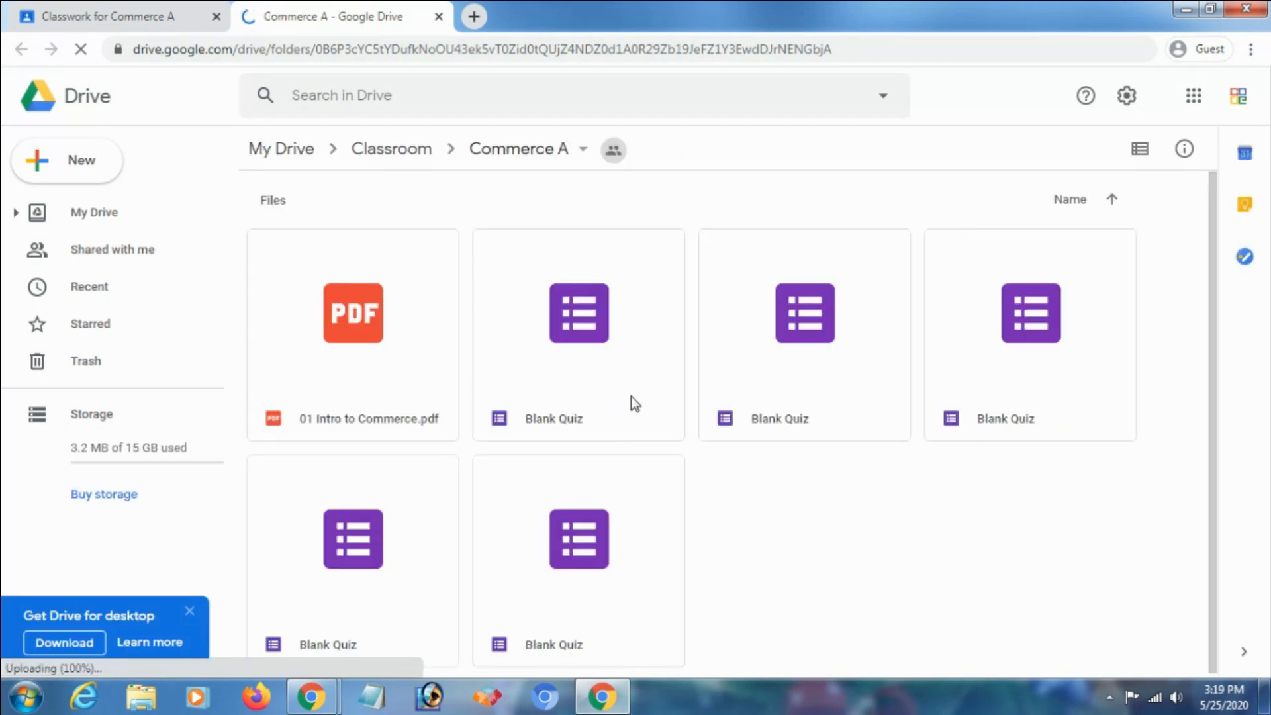
click(114, 9)
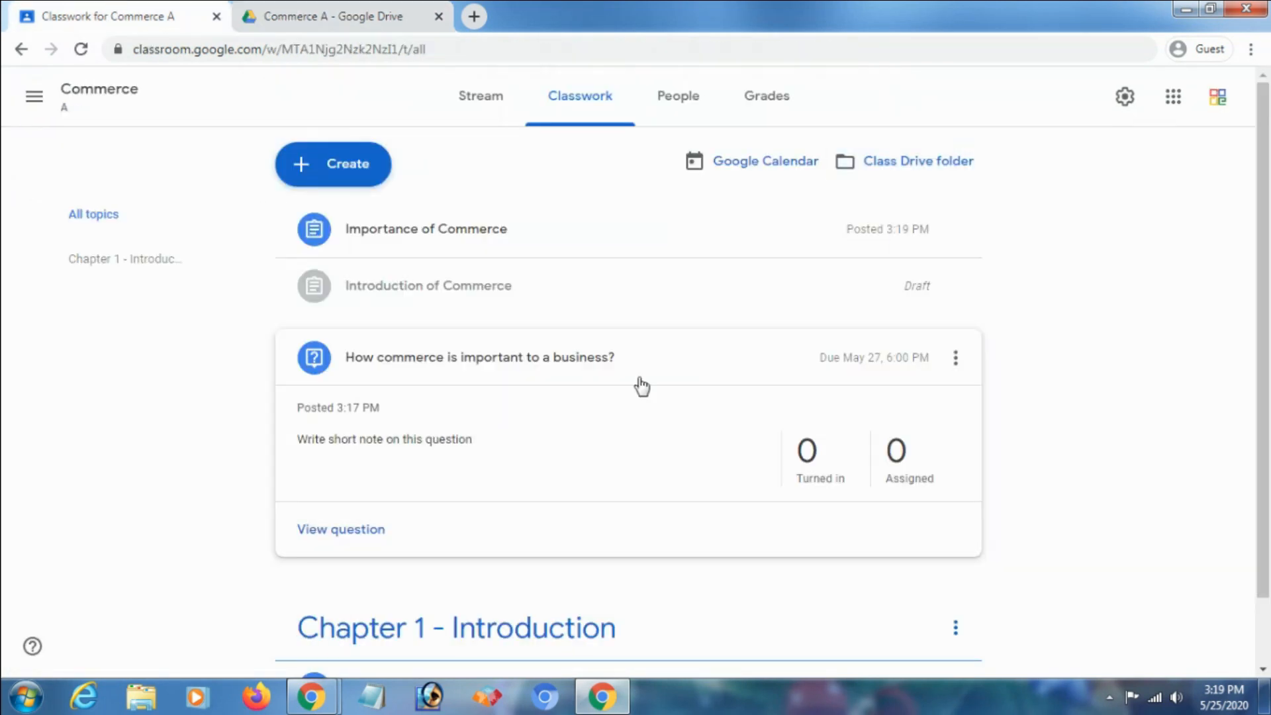
click(378, 18)
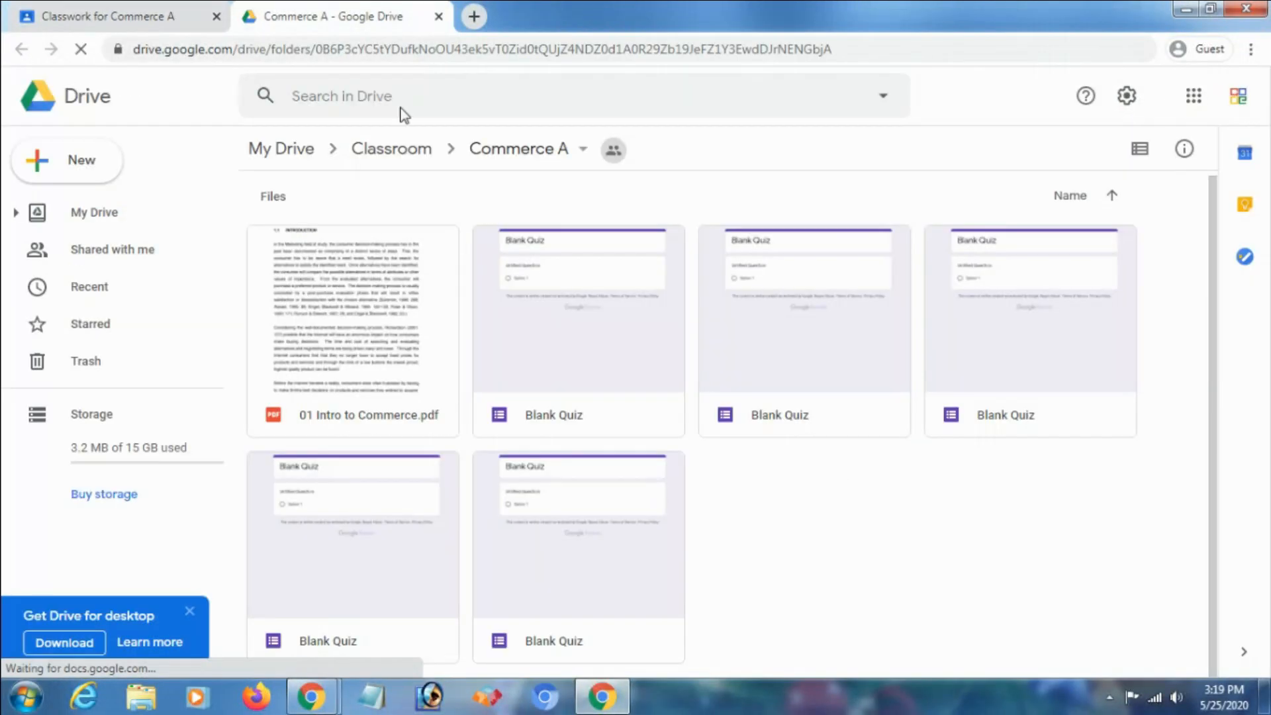
click(114, 9)
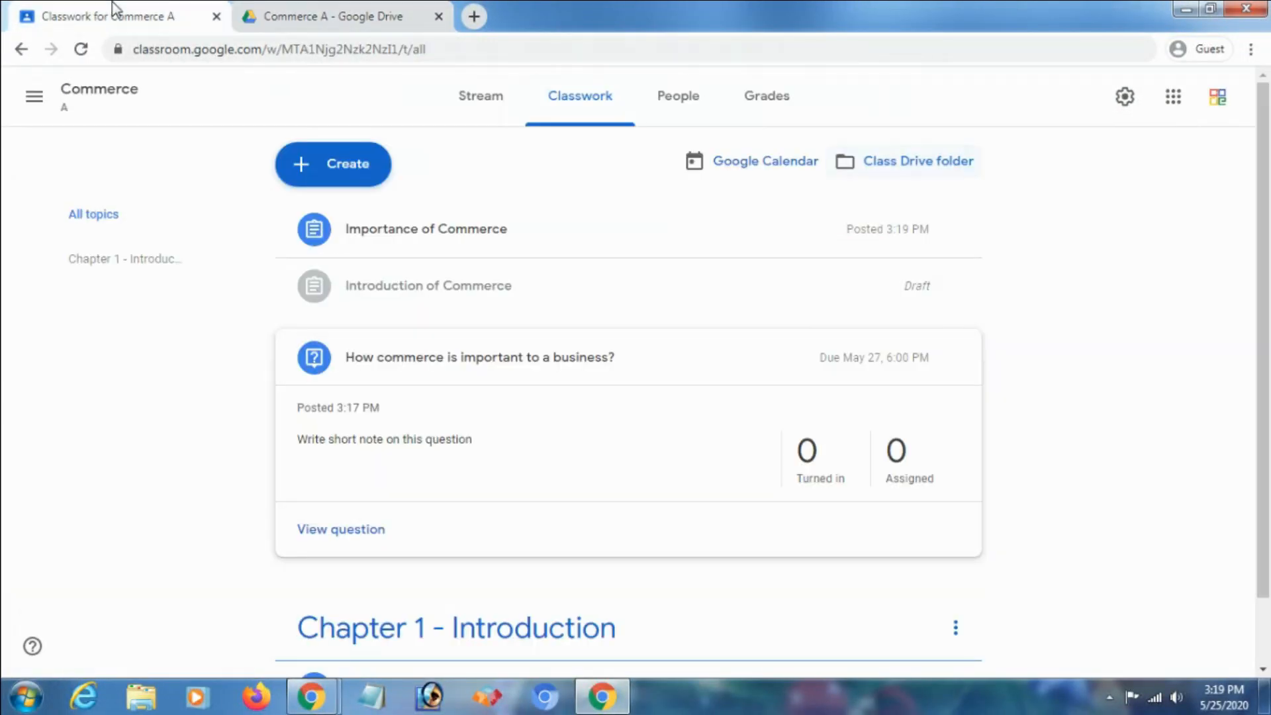